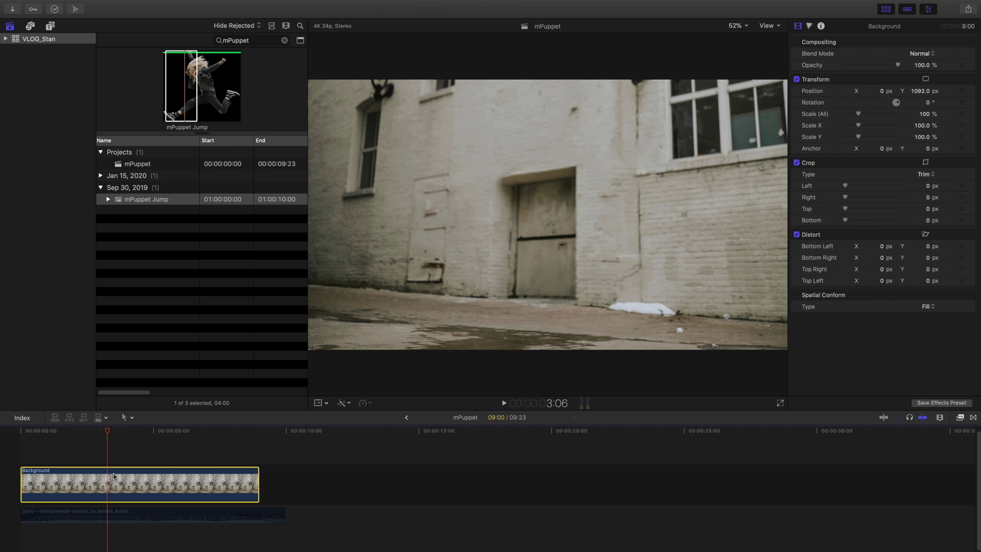
Bring up the context menu for the mPuppet Jump clip to locate its source file
{"action": "right_click", "coordinate": [139, 204]}
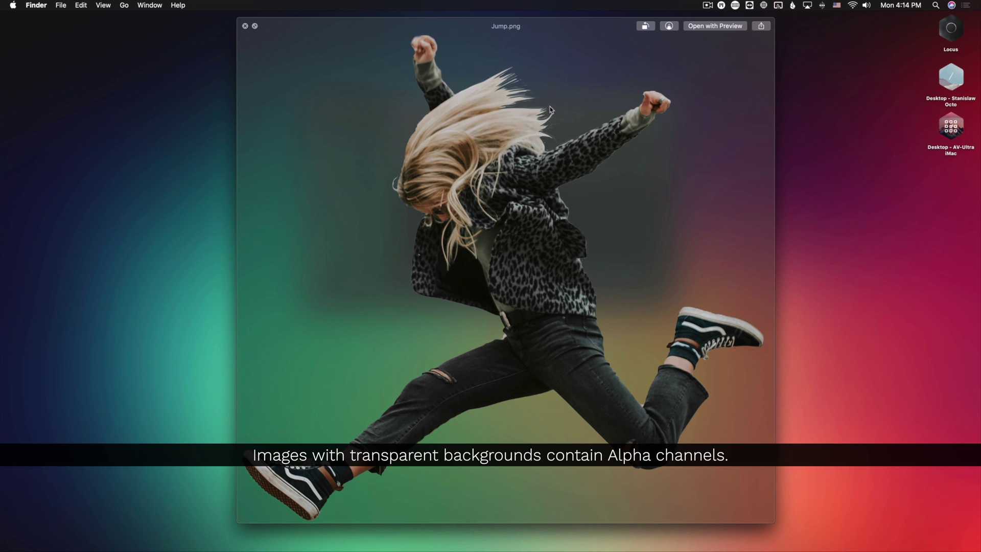
Nudge the Jump.png preview window slightly to the left
{"action": "left_click_drag", "start_coordinate": [393, 39], "coordinate": [378, 39]}
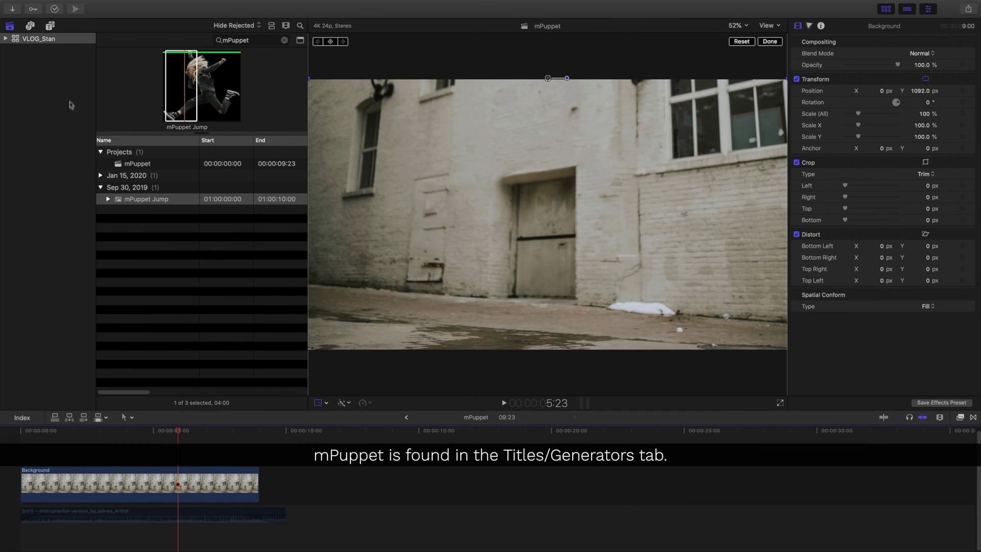
Place the mPuppet generator from Generators > mPuppet above the Background clip
{"action": "left_click", "coordinate": [50, 25]}
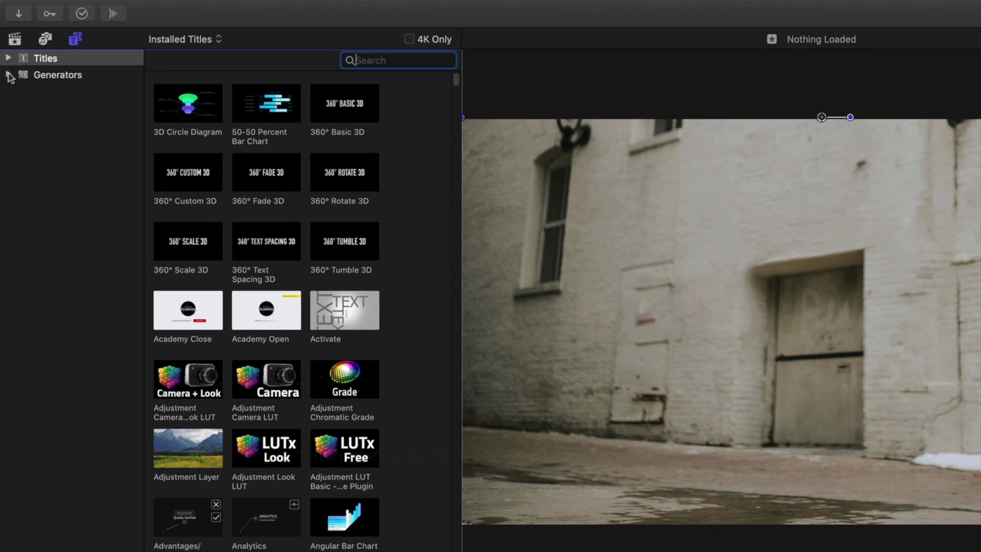
{"action": "left_click", "coordinate": [9, 75]}
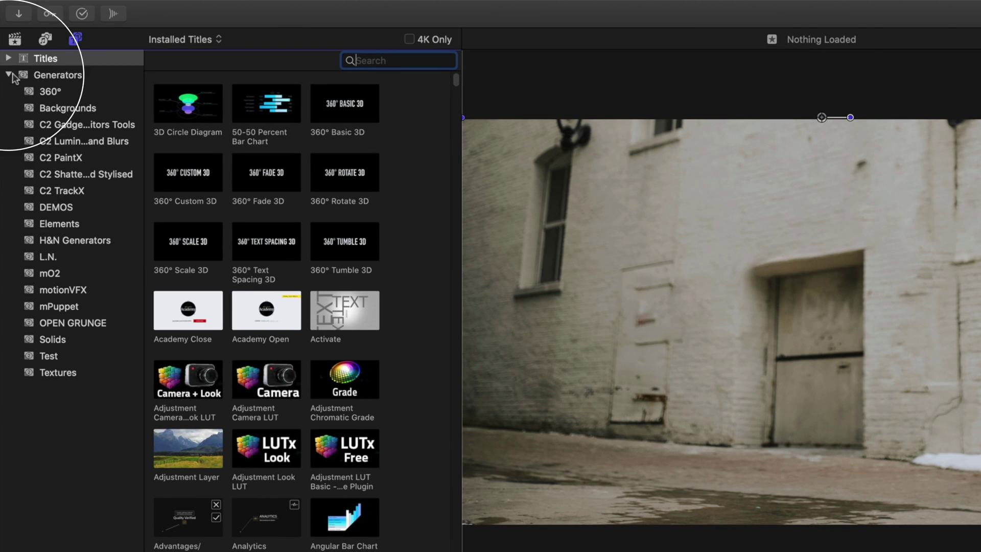
{"action": "left_click", "coordinate": [63, 307]}
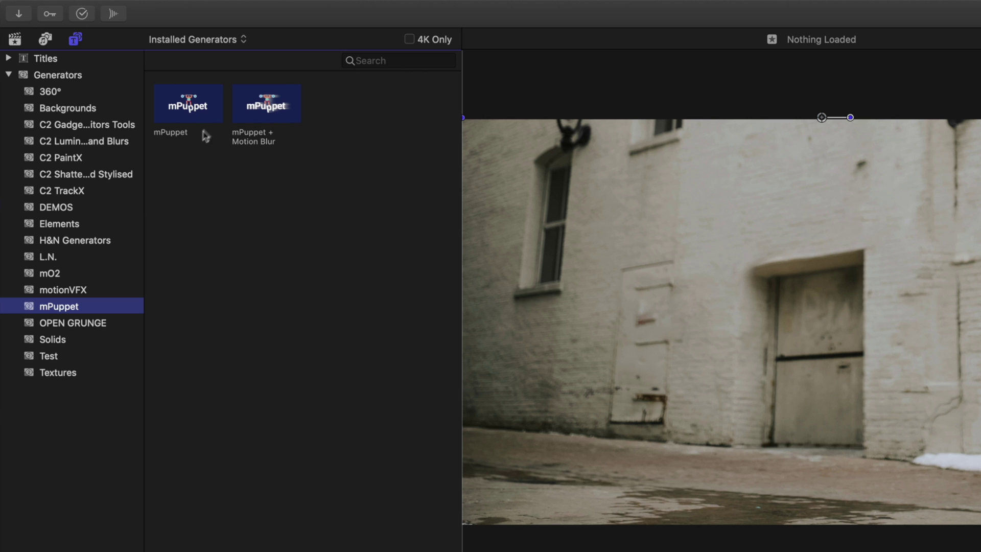
{"action": "left_click_drag", "start_coordinate": [210, 123], "coordinate": [180, 428]}
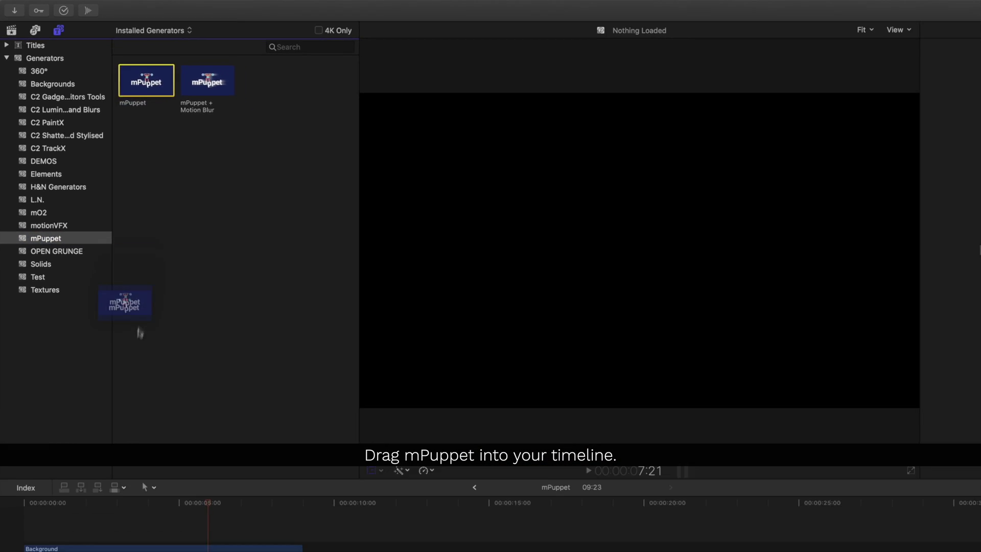
{"action": "left_click_drag", "start_coordinate": [139, 333], "coordinate": [65, 526]}
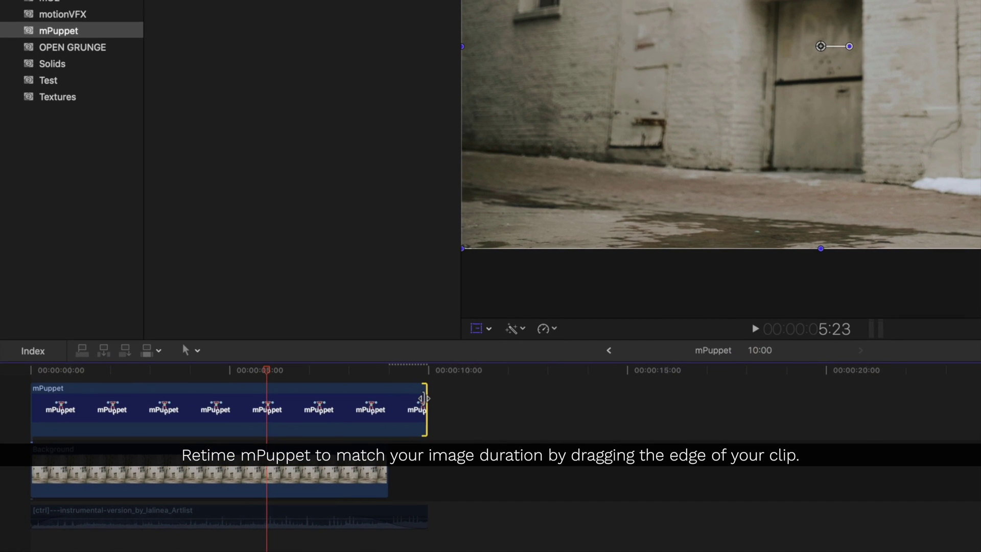
Trim the mPuppet clip's end to 09:23 and return the playhead to the start
{"action": "left_click", "coordinate": [284, 450]}
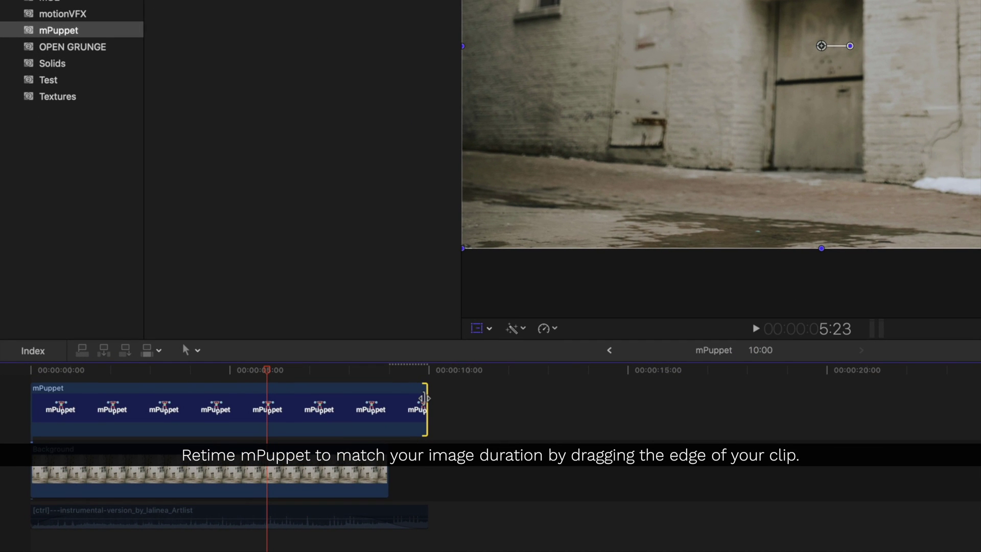
{"action": "left_click_drag", "start_coordinate": [424, 398], "coordinate": [389, 395]}
{"action": "left_click_drag", "start_coordinate": [268, 372], "coordinate": [30, 372]}
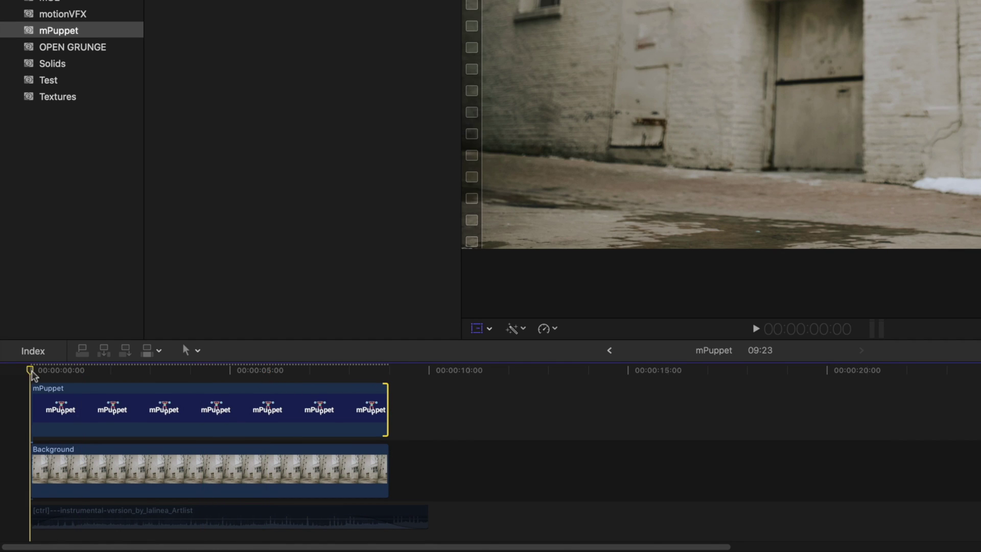
Set the mPuppet generator's image source to the mPuppet Jump clip and scale it to 73.37%
{"action": "left_click", "coordinate": [82, 400]}
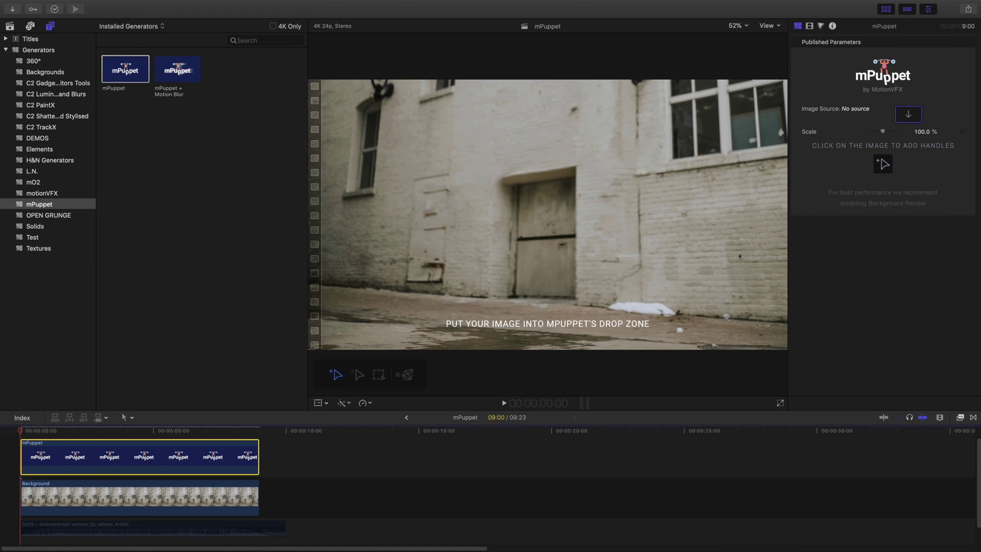
{"action": "left_click", "coordinate": [909, 114]}
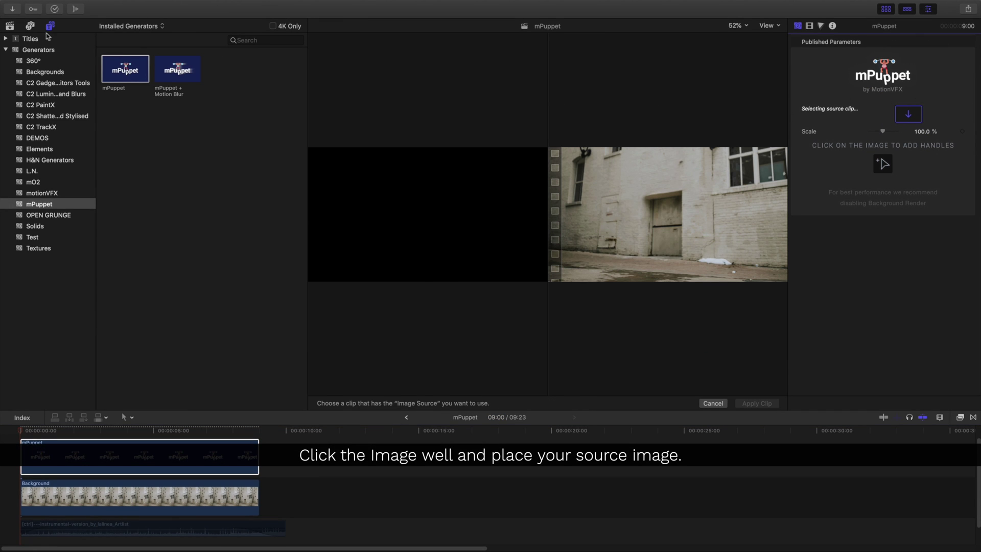
{"action": "left_click", "coordinate": [10, 26]}
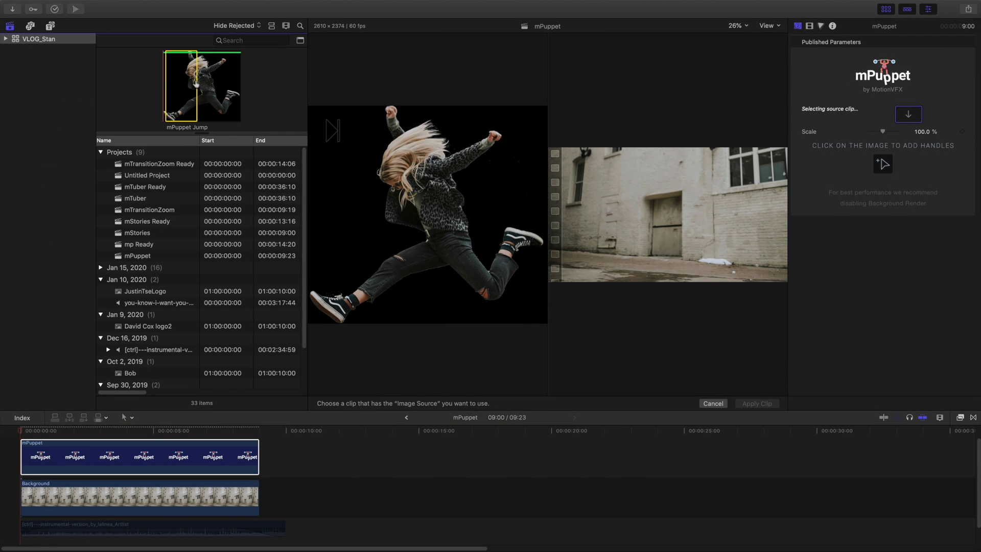
{"action": "left_click", "coordinate": [196, 84]}
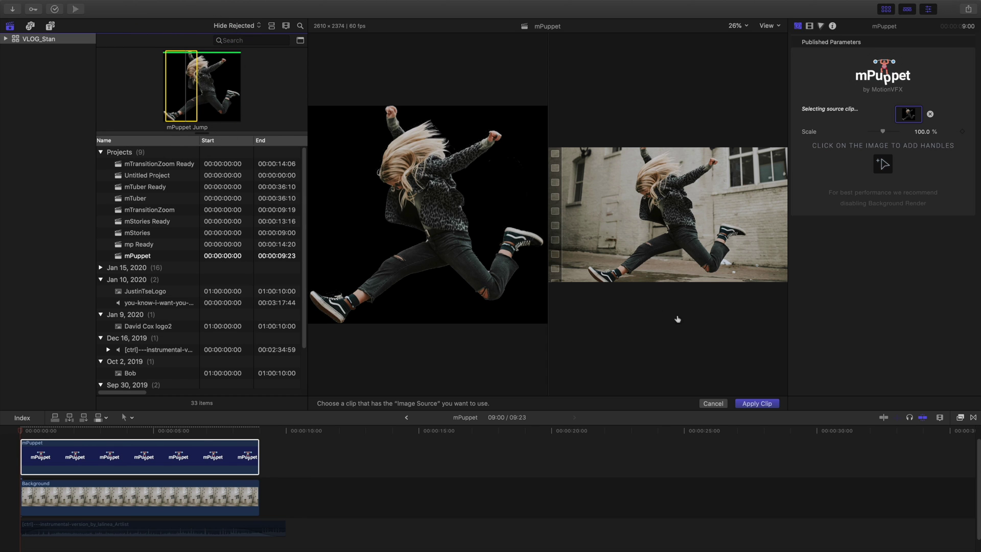
{"action": "left_click", "coordinate": [747, 403]}
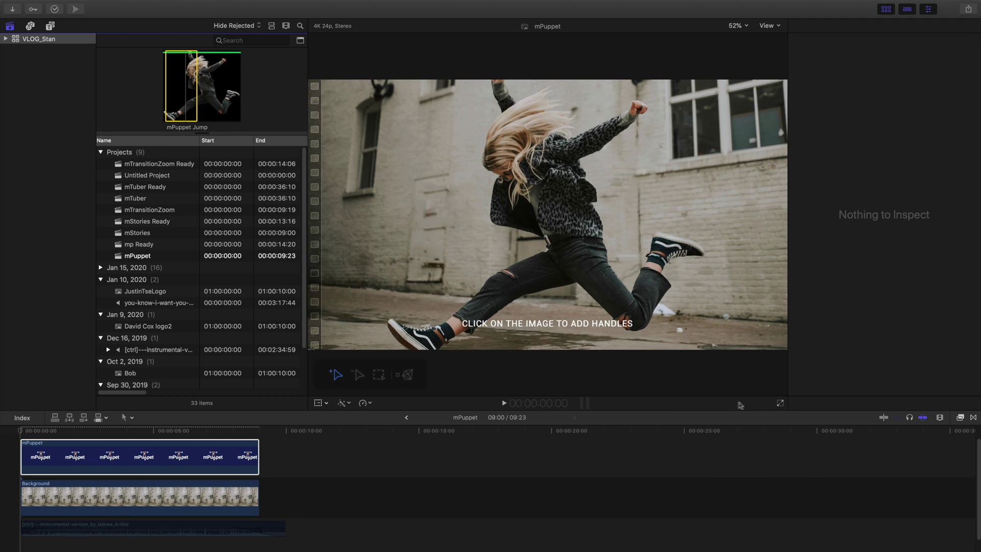
{"action": "left_click", "coordinate": [240, 448]}
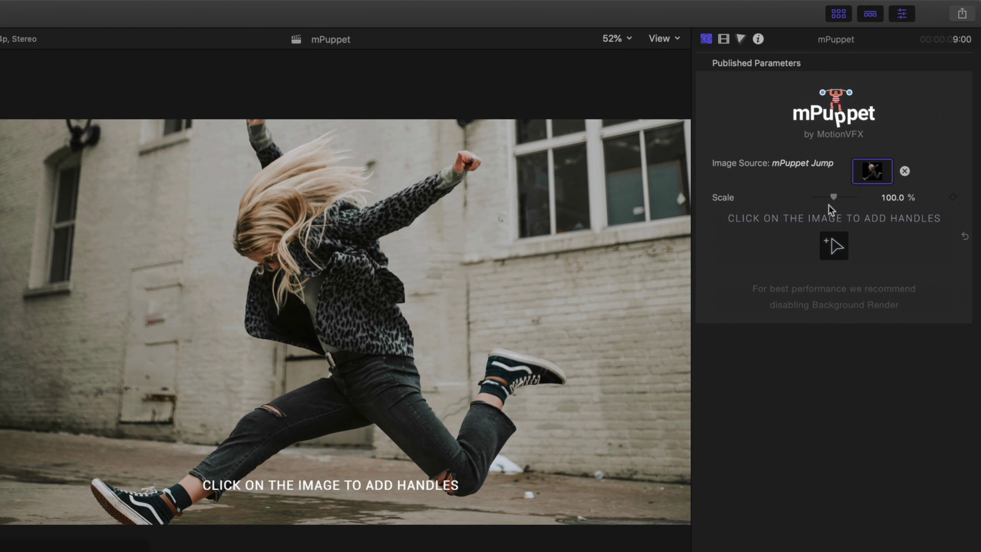
{"action": "left_click_drag", "start_coordinate": [833, 197], "coordinate": [829, 199]}
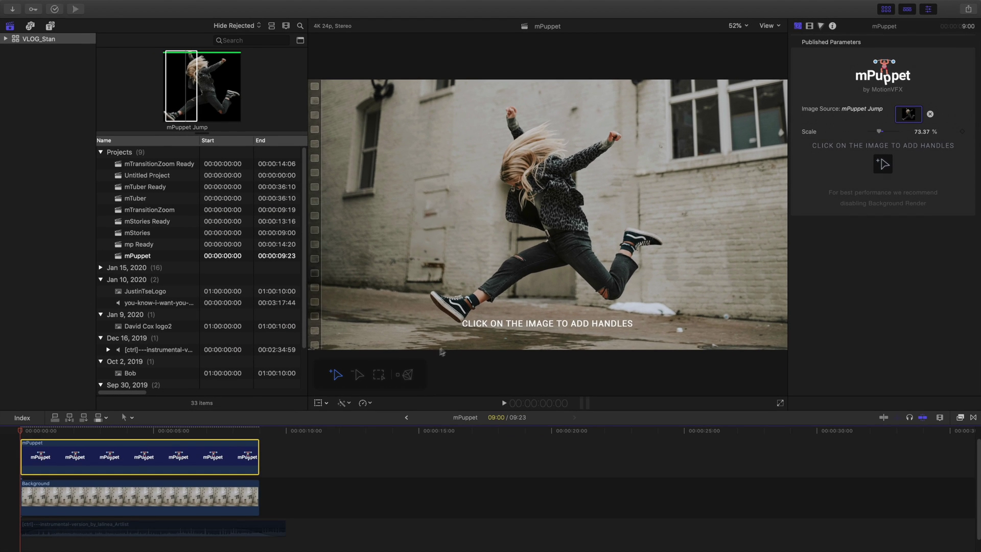
Pin puppet handles on the girl's hip, knee and back shoe, then drag the shoe to bend her leg
{"action": "left_click", "coordinate": [420, 368]}
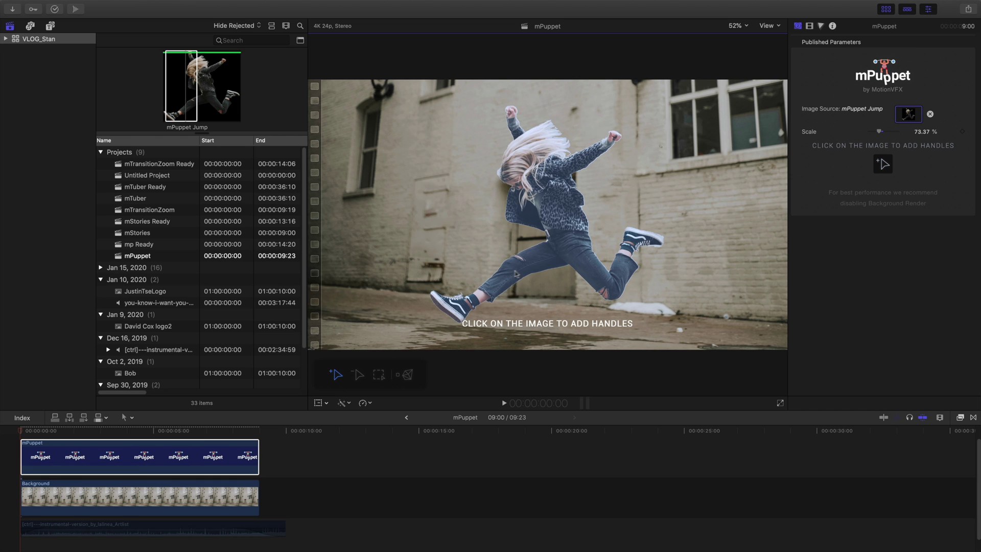
{"action": "left_click", "coordinate": [555, 239]}
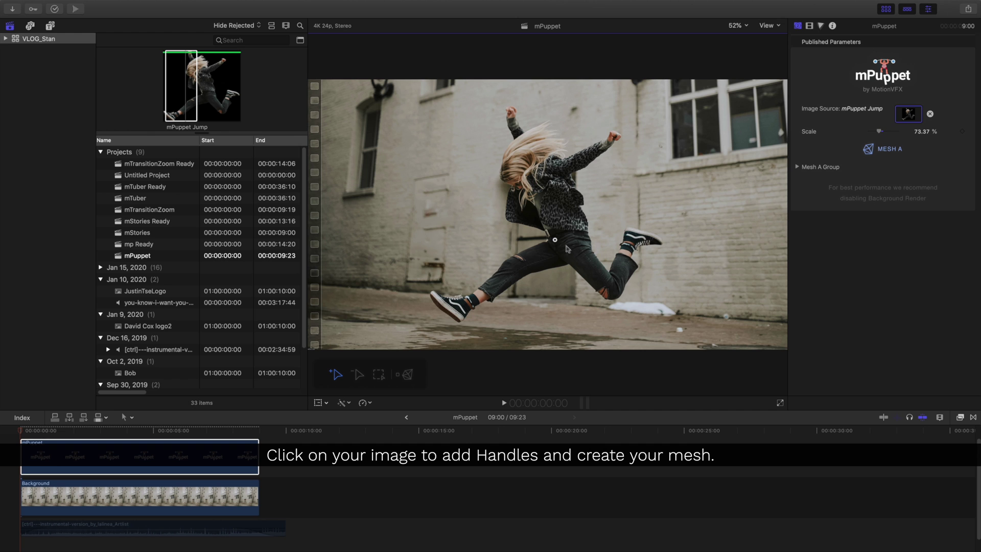
{"action": "left_click", "coordinate": [607, 290]}
{"action": "left_click", "coordinate": [632, 238]}
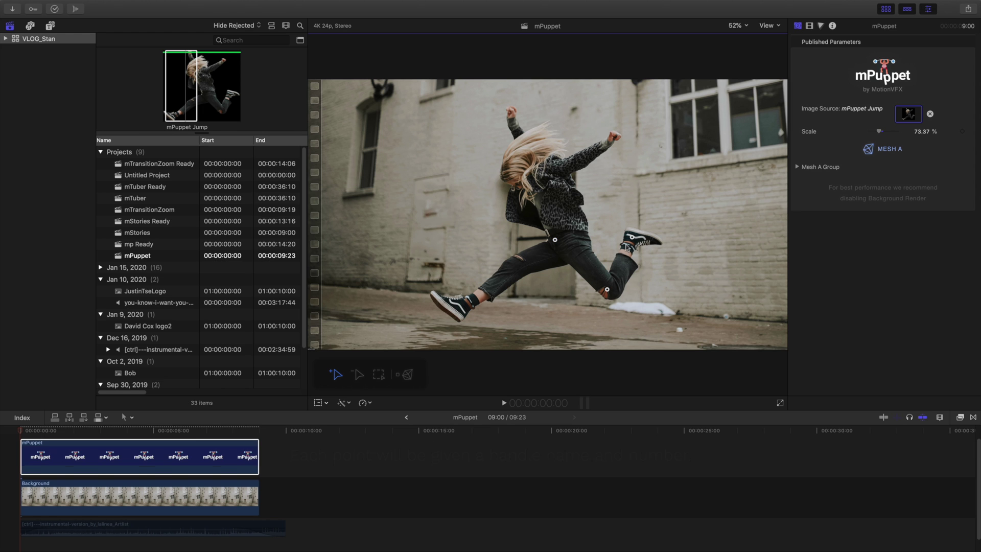
{"action": "mouse_move", "coordinate": [632, 242]}
{"action": "left_mouse_down"}
{"action": "mouse_move", "coordinate": [653, 239]}
{"action": "mouse_move", "coordinate": [656, 226]}
{"action": "mouse_move", "coordinate": [628, 225]}
{"action": "mouse_move", "coordinate": [649, 231]}
{"action": "mouse_move", "coordinate": [640, 236]}
{"action": "left_mouse_up"}
With the mesh shown, lift the back leg and add handles on thigh, front shoe, raised arm and head
{"action": "left_click", "coordinate": [408, 376]}
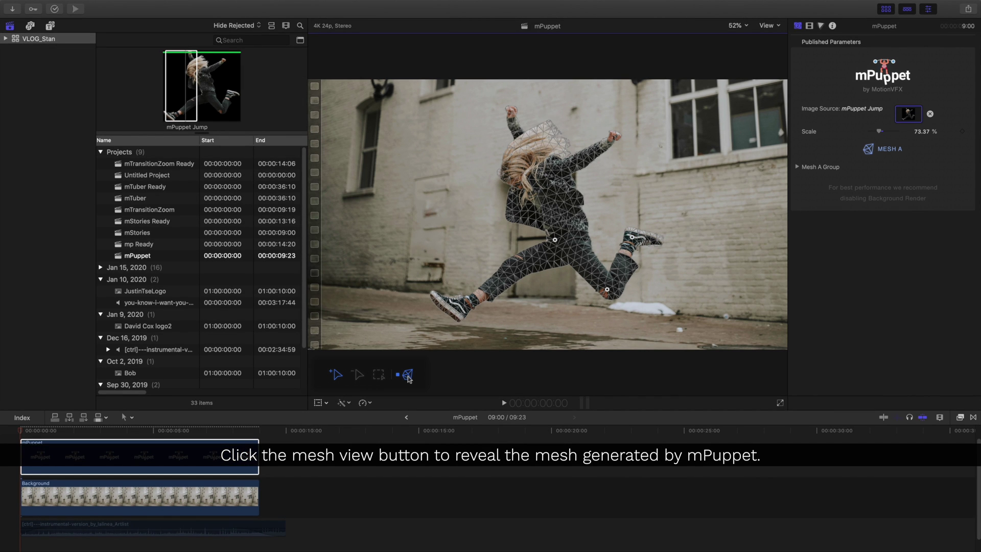
{"action": "mouse_move", "coordinate": [632, 237]}
{"action": "left_mouse_down"}
{"action": "mouse_move", "coordinate": [663, 183]}
{"action": "mouse_move", "coordinate": [645, 236]}
{"action": "mouse_move", "coordinate": [633, 238]}
{"action": "left_mouse_up"}
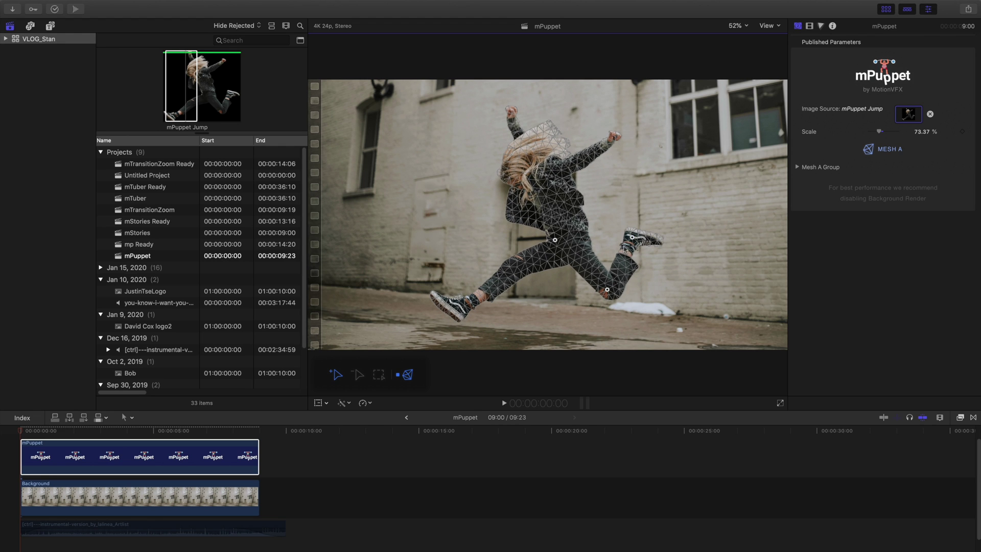
{"action": "left_click", "coordinate": [517, 267]}
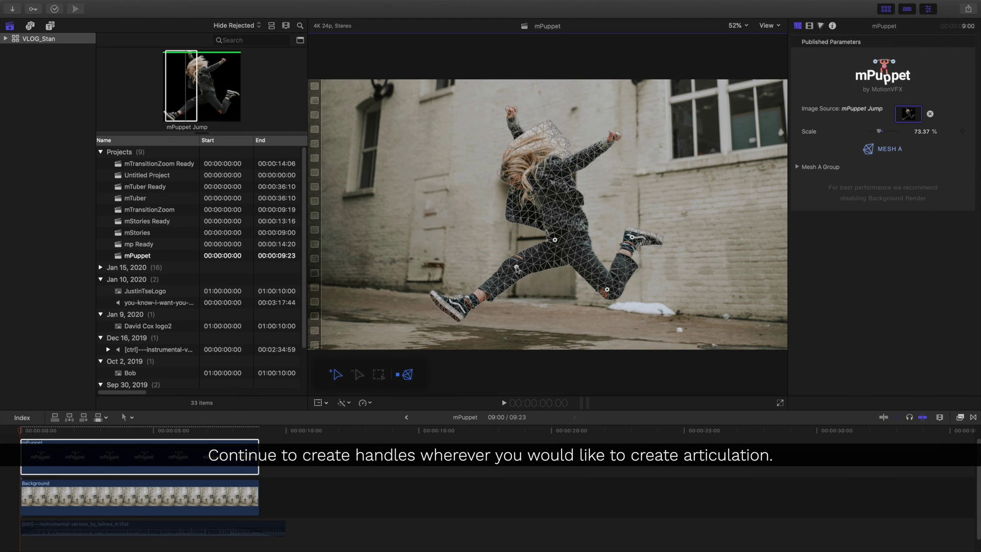
{"action": "left_click", "coordinate": [458, 307]}
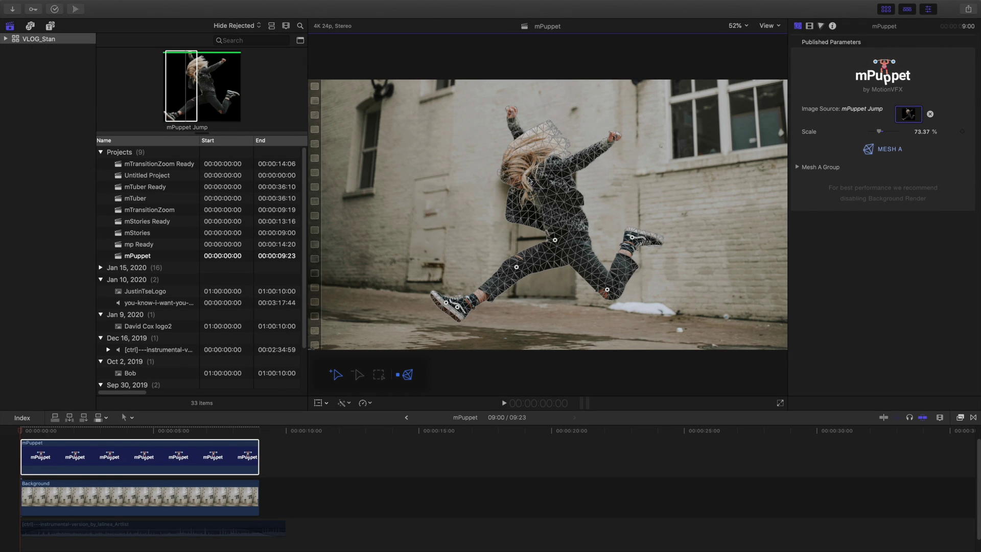
{"action": "left_click", "coordinate": [588, 160]}
{"action": "left_click", "coordinate": [529, 177]}
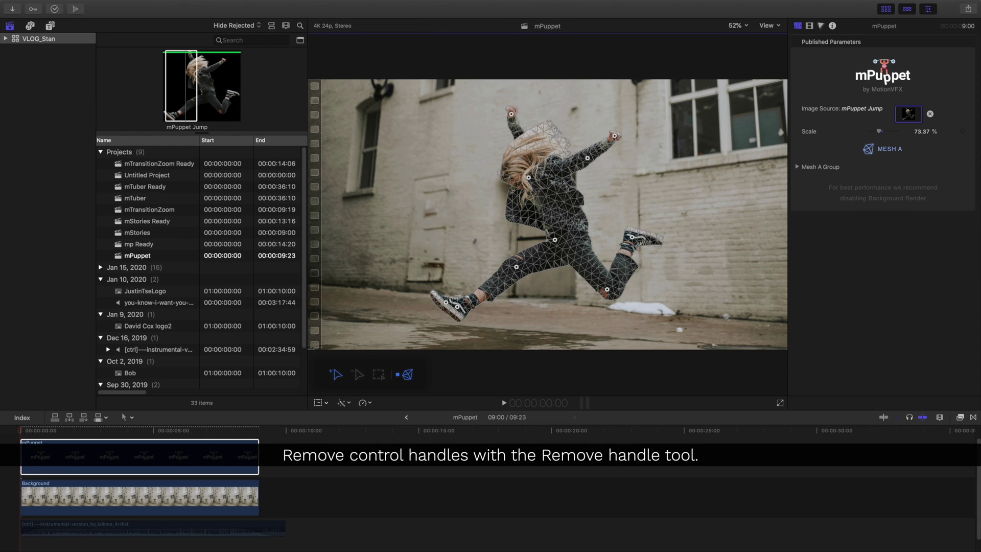
Hide the mesh, select all handles and move the whole girl up and slightly right
{"action": "left_click", "coordinate": [408, 376]}
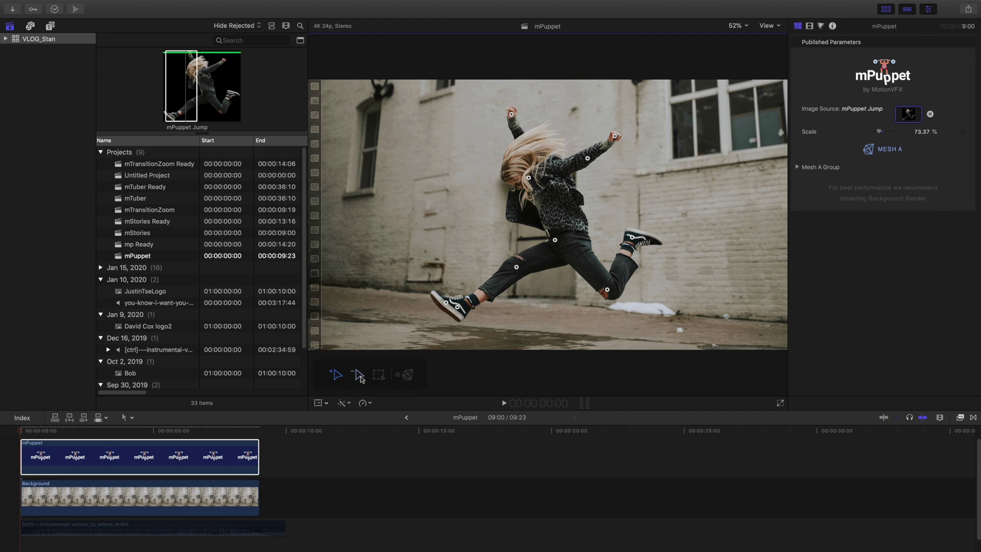
{"action": "left_click", "coordinate": [378, 375]}
{"action": "left_click_drag", "start_coordinate": [434, 96], "coordinate": [649, 326]}
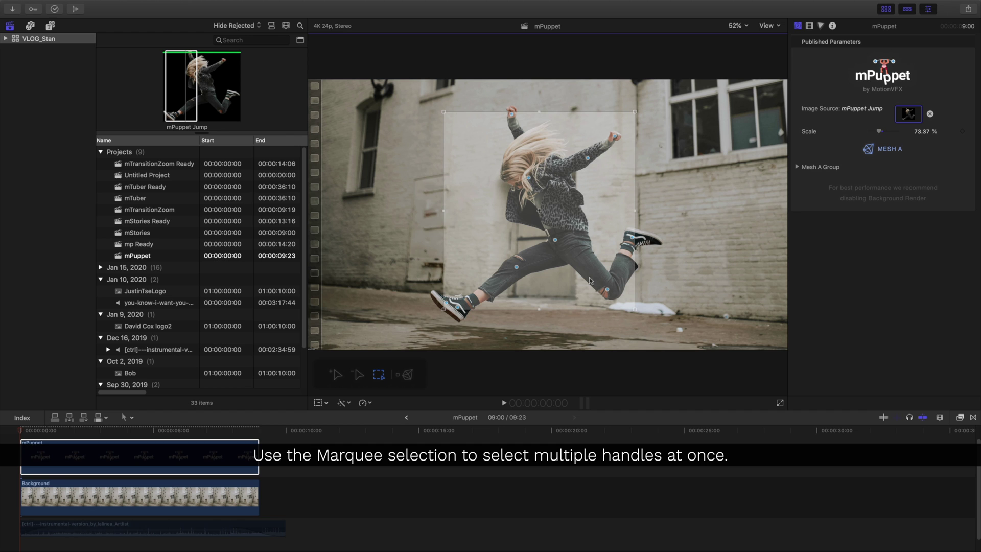
{"action": "left_click_drag", "start_coordinate": [609, 289], "coordinate": [604, 252]}
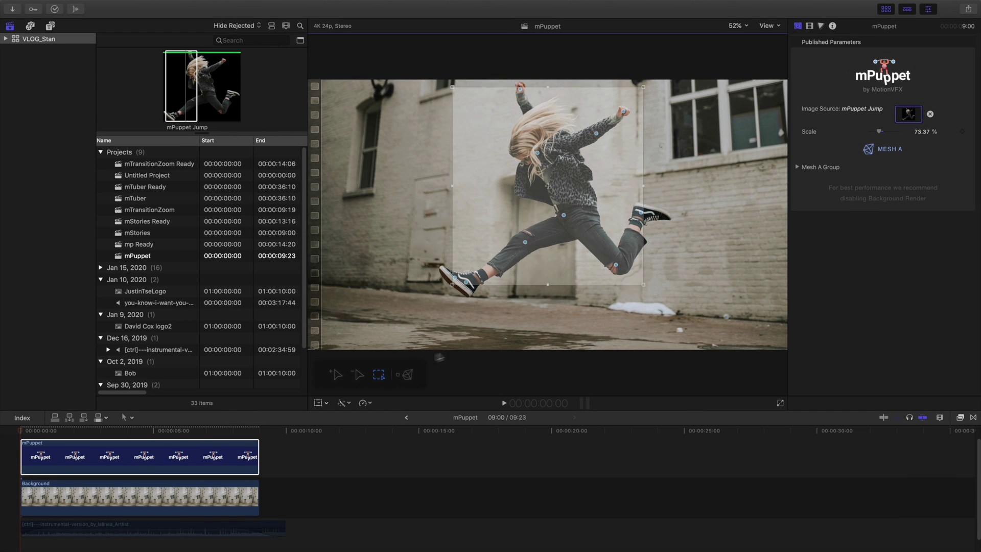
{"action": "left_click", "coordinate": [337, 375]}
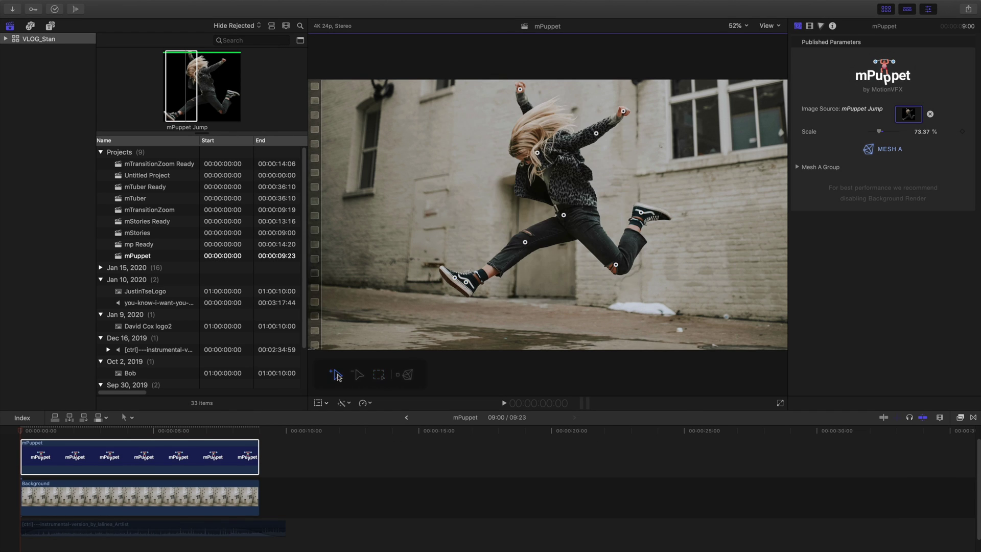
{"action": "left_click", "coordinate": [798, 167]}
{"action": "left_click", "coordinate": [802, 202]}
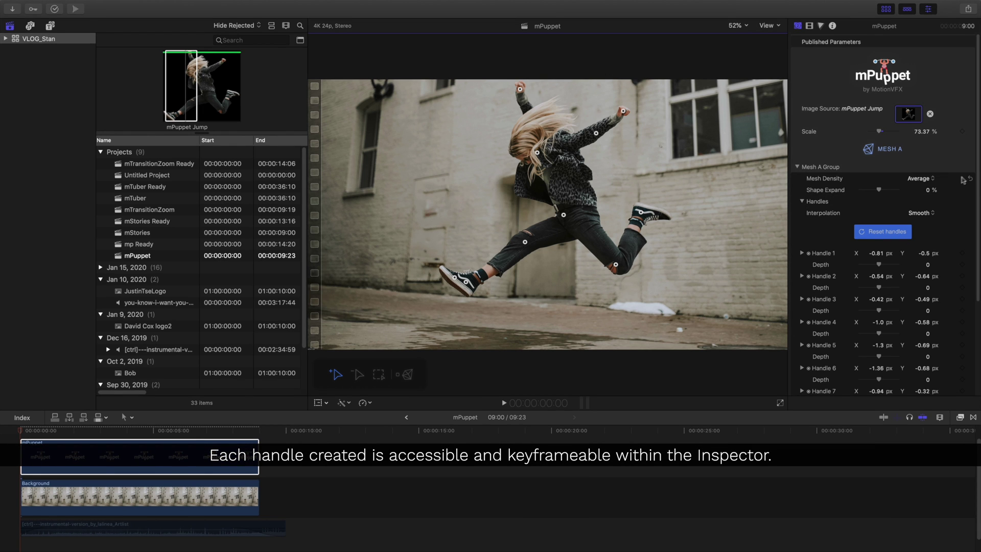
{"action": "scroll", "coordinate": [963, 180], "scroll_direction": "down", "scroll_amount": 5}
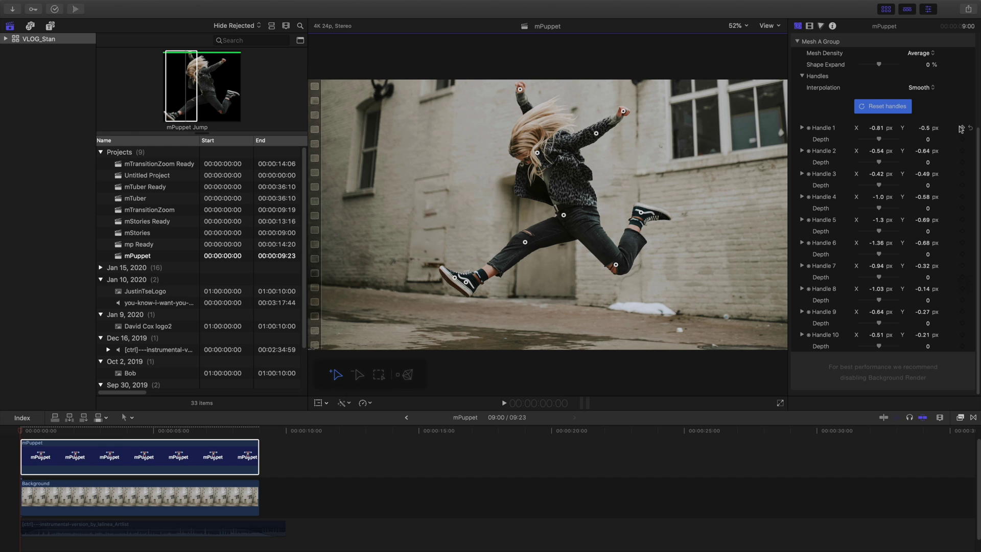
{"action": "mouse_move", "coordinate": [615, 264]}
{"action": "left_mouse_down"}
{"action": "mouse_move", "coordinate": [601, 268]}
{"action": "mouse_move", "coordinate": [616, 265]}
{"action": "left_mouse_up"}
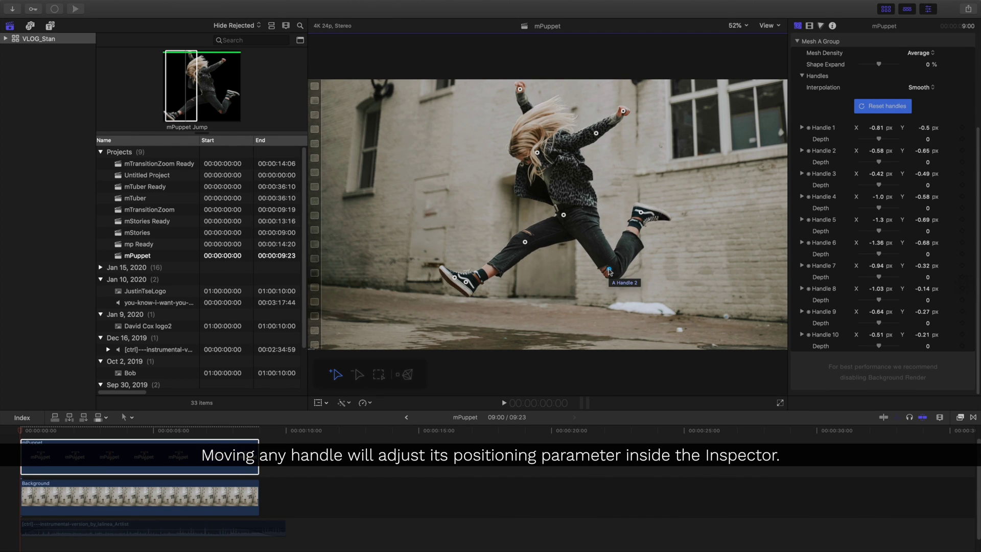
{"action": "left_click_drag", "start_coordinate": [623, 111], "coordinate": [610, 121]}
{"action": "key", "text": "super+z"}
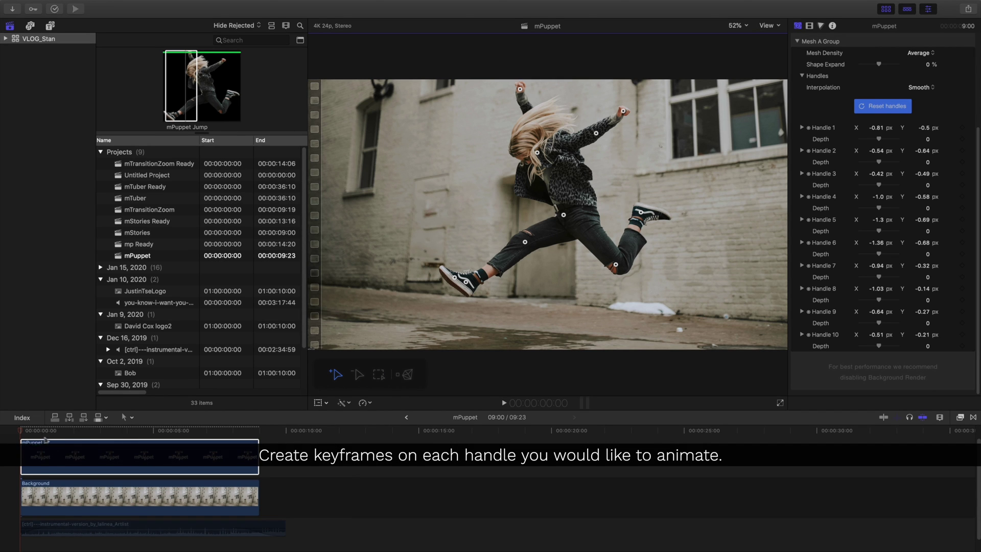
Set start keyframes at 0:00 on the puppet handles, including Handles 5, 6, 7 and 10
{"action": "left_click", "coordinate": [21, 429]}
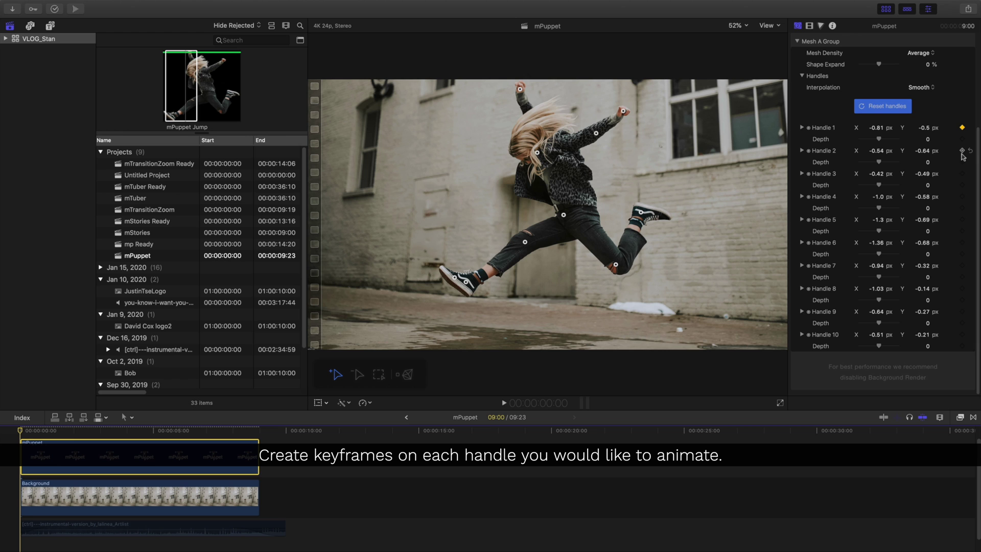
{"action": "left_click", "coordinate": [962, 220]}
{"action": "left_click", "coordinate": [962, 243]}
{"action": "left_click", "coordinate": [961, 266]}
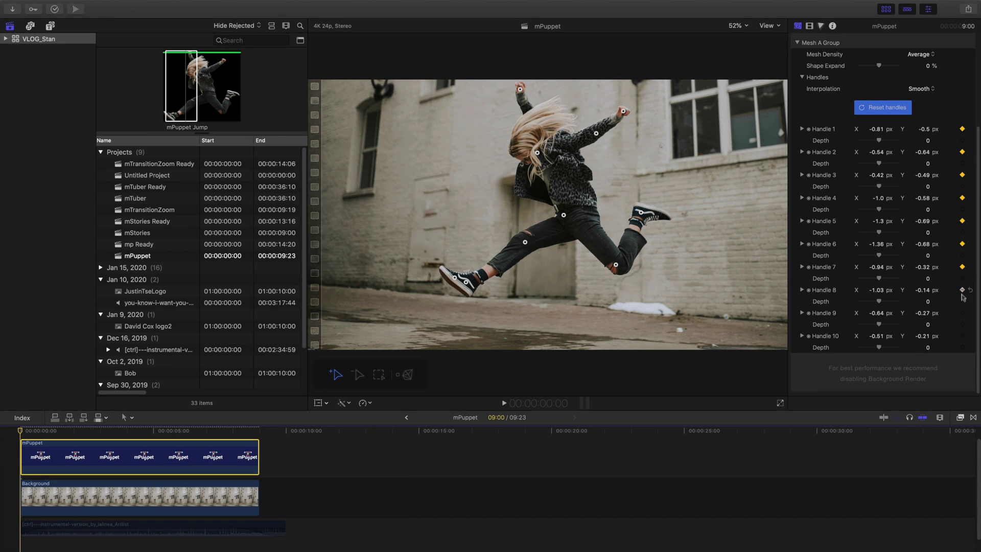
{"action": "left_click", "coordinate": [963, 337]}
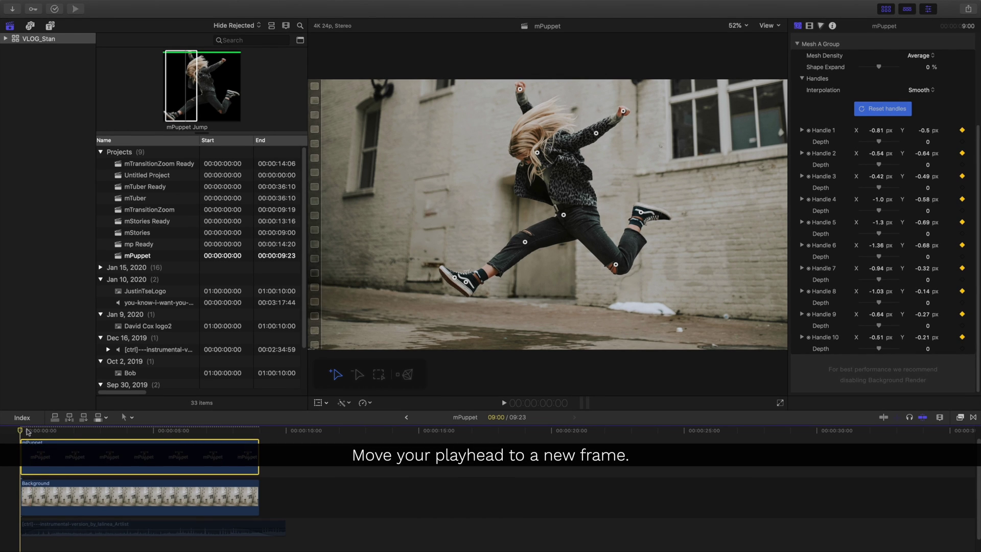
At 8:23, move all the handles to re-pose the girl and reshape her knee and front foot
{"action": "left_click_drag", "start_coordinate": [29, 432], "coordinate": [257, 433]}
{"action": "left_click", "coordinate": [379, 374]}
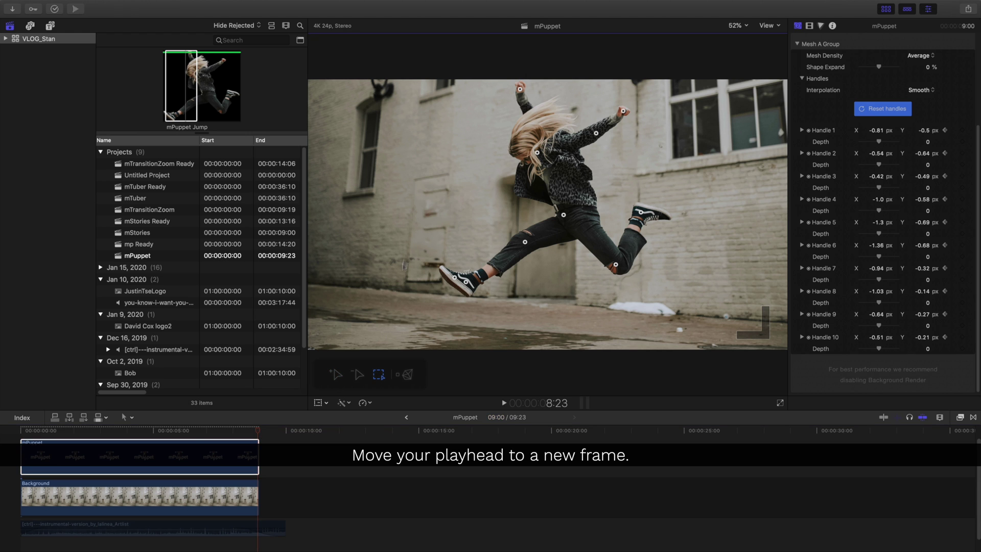
{"action": "left_click_drag", "start_coordinate": [443, 83], "coordinate": [633, 299]}
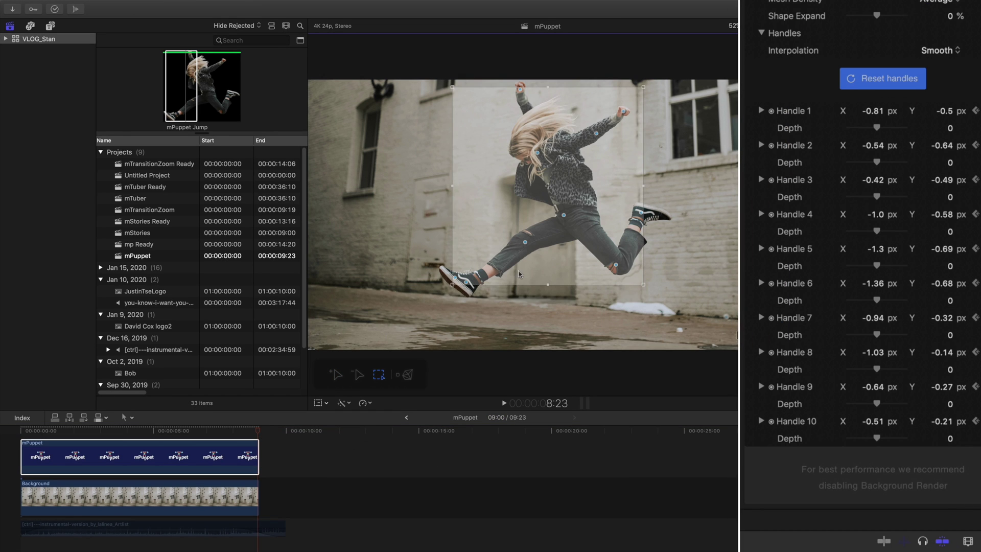
{"action": "left_click_drag", "start_coordinate": [563, 215], "coordinate": [532, 171]}
{"action": "left_click_drag", "start_coordinate": [525, 257], "coordinate": [514, 254]}
{"action": "mouse_move", "coordinate": [465, 296]}
{"action": "left_mouse_down"}
{"action": "mouse_move", "coordinate": [454, 308]}
{"action": "mouse_move", "coordinate": [462, 311]}
{"action": "left_mouse_up"}
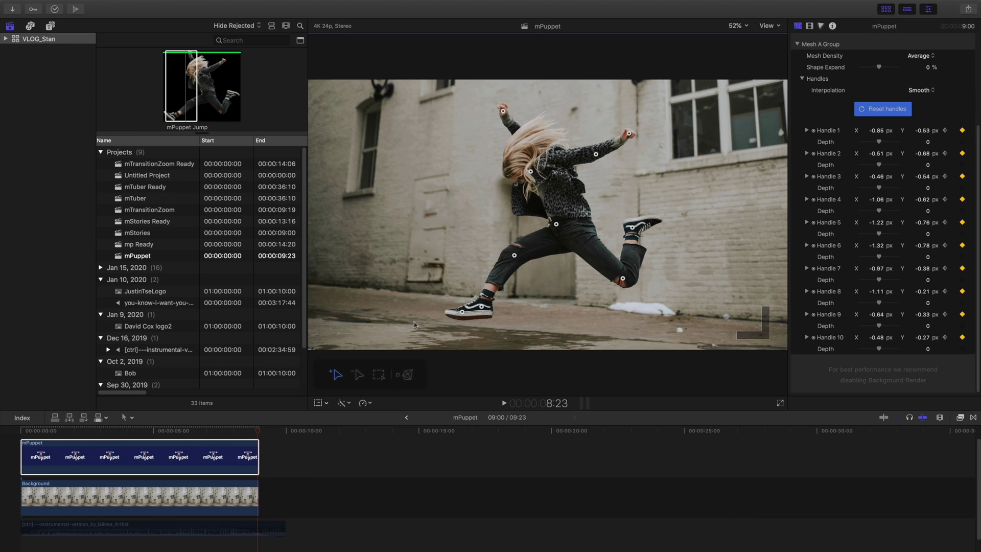
{"action": "left_click_drag", "start_coordinate": [434, 301], "coordinate": [485, 320]}
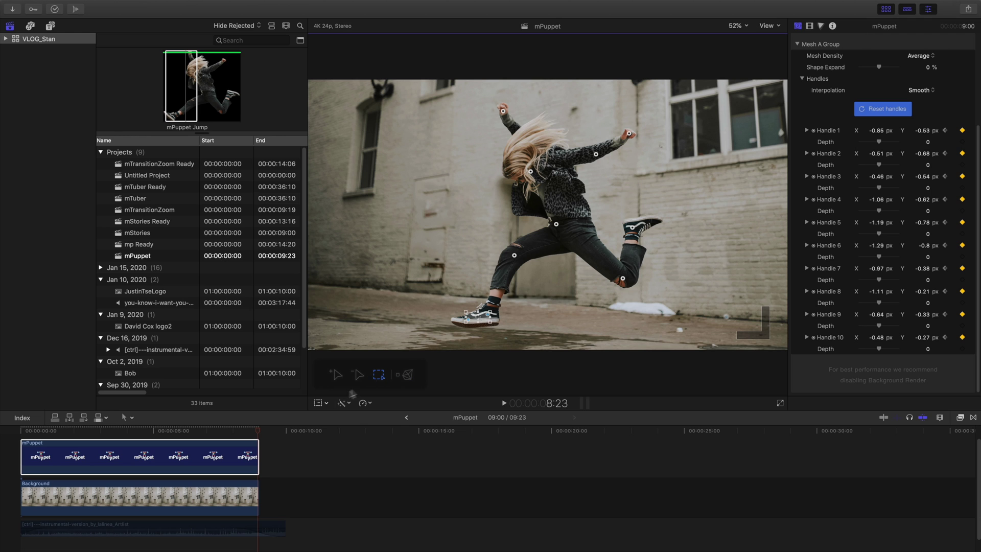
Play back the jump animation, then nudge the front shoe handle at 8:23
{"action": "left_click_drag", "start_coordinate": [258, 428], "coordinate": [18, 426]}
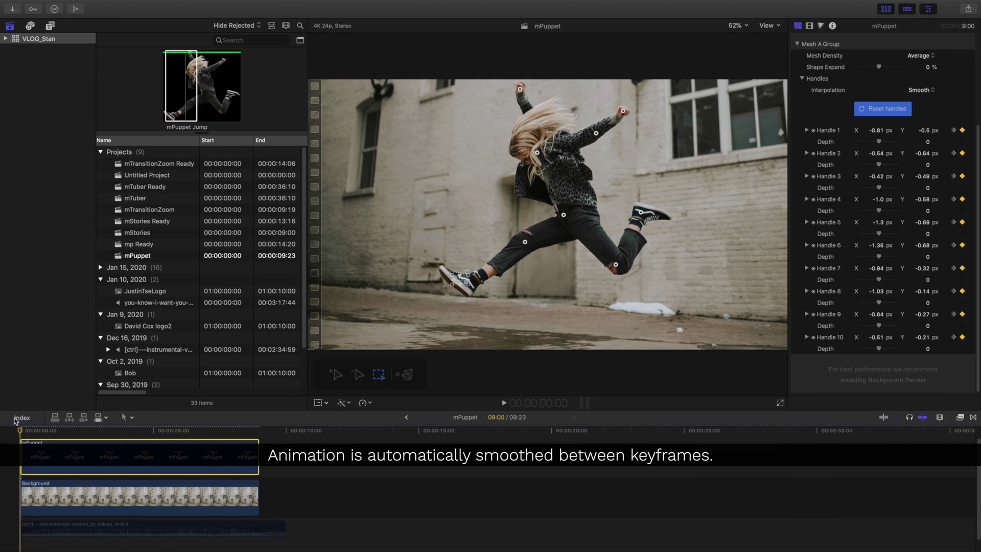
{"action": "key", "text": "space"}
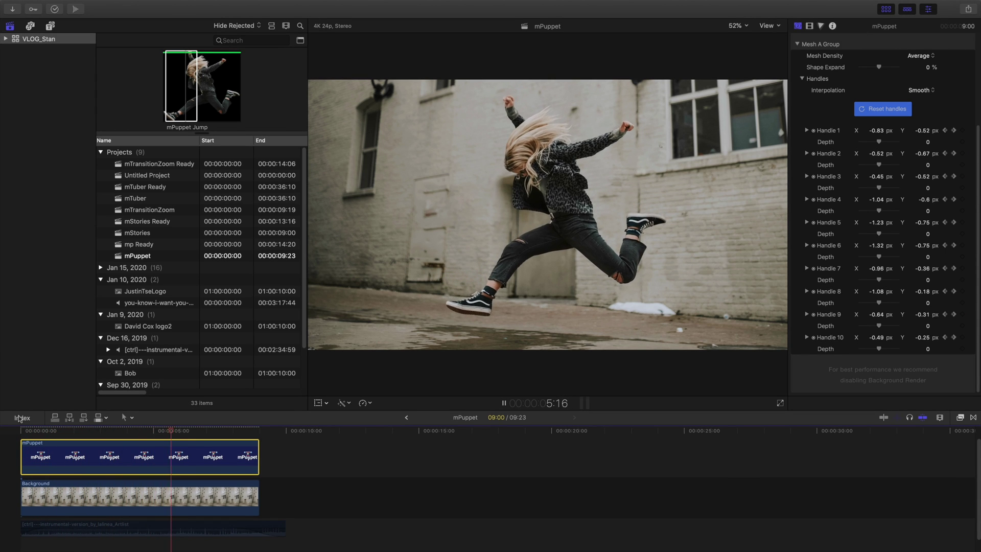
{"action": "left_click", "coordinate": [228, 431]}
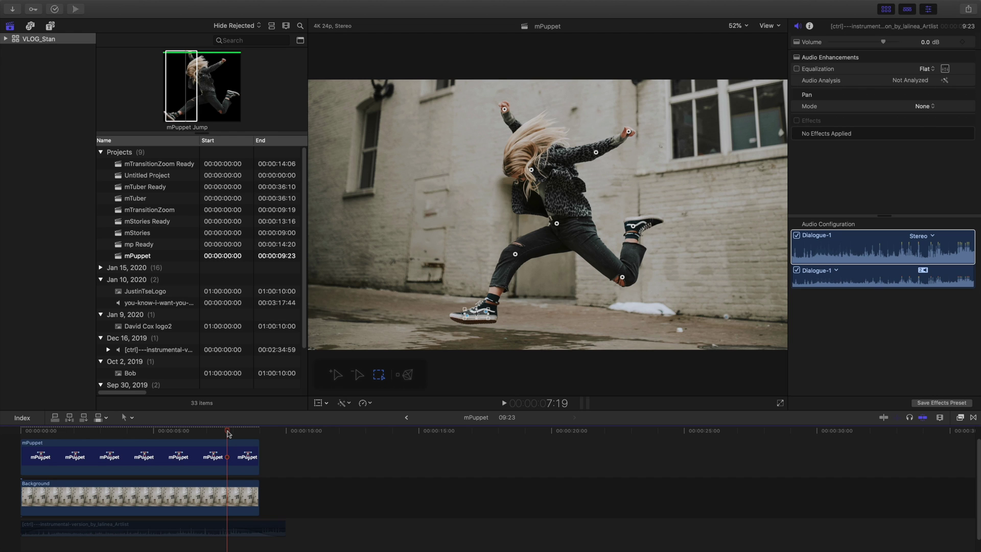
{"action": "left_click", "coordinate": [258, 458]}
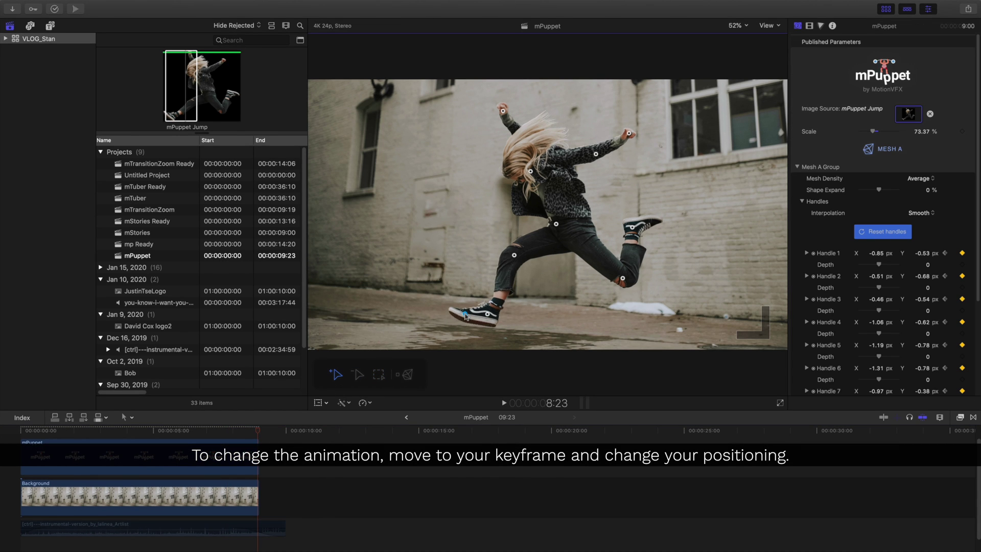
{"action": "left_click", "coordinate": [483, 312]}
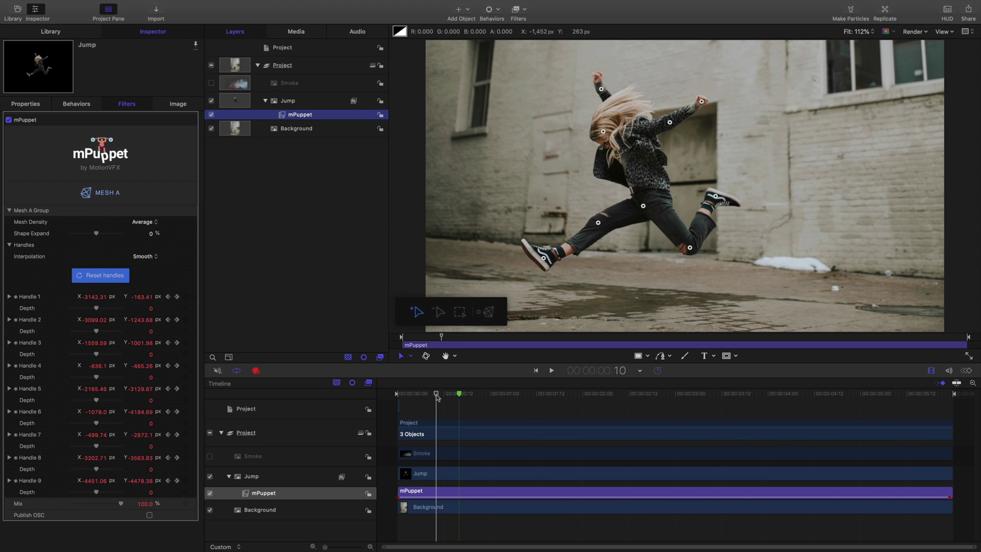
{"action": "key", "text": "space"}
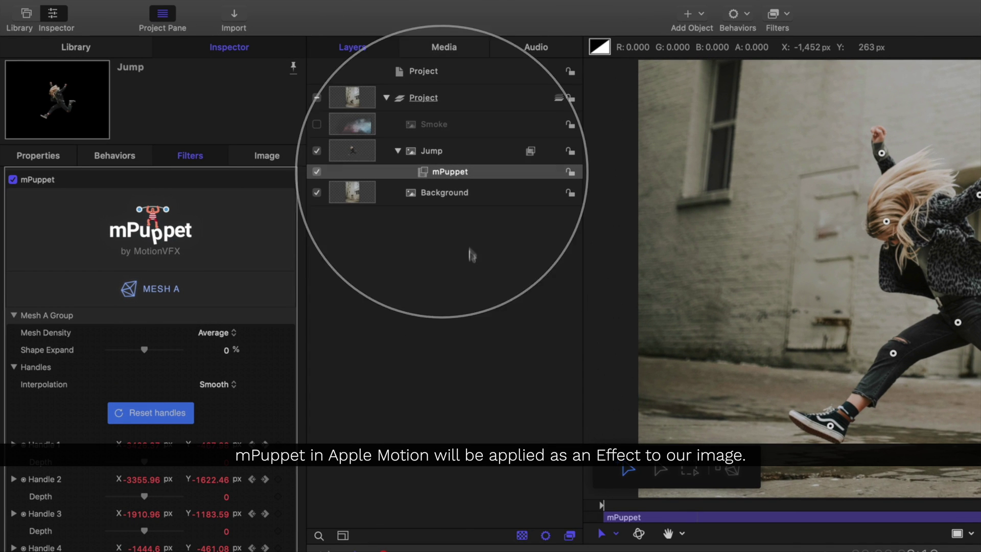
{"action": "left_click", "coordinate": [466, 153]}
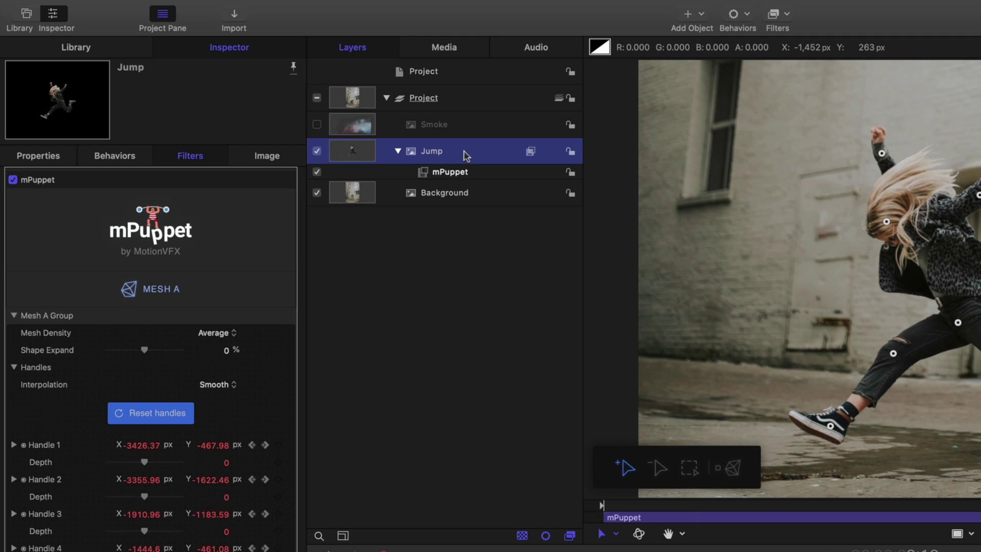
{"action": "left_click", "coordinate": [467, 171]}
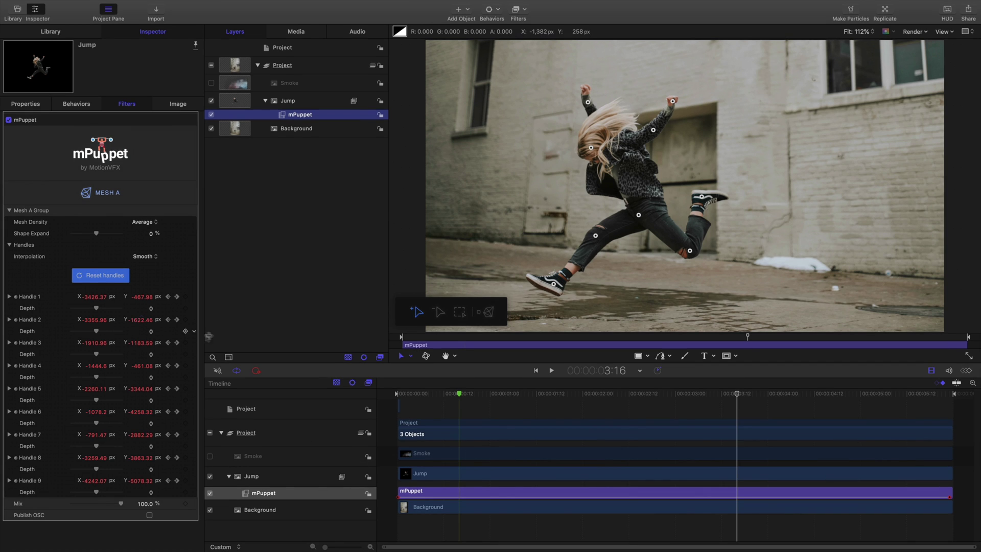
Inspect the handles' keyframe curves in the Keyframe Editor, expanding and restoring it before closing
{"action": "left_click", "coordinate": [967, 372]}
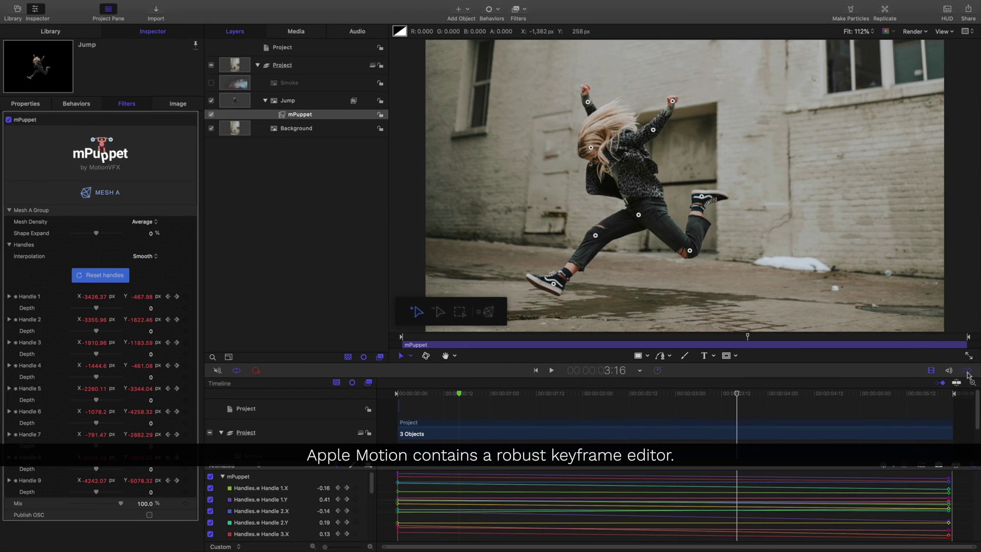
{"action": "left_click", "coordinate": [932, 370]}
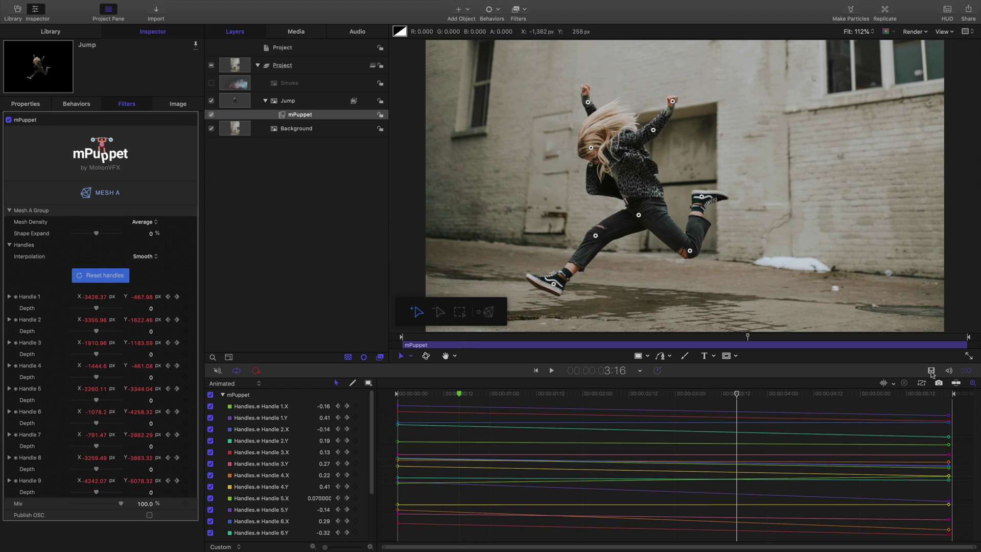
{"action": "left_click", "coordinate": [932, 372]}
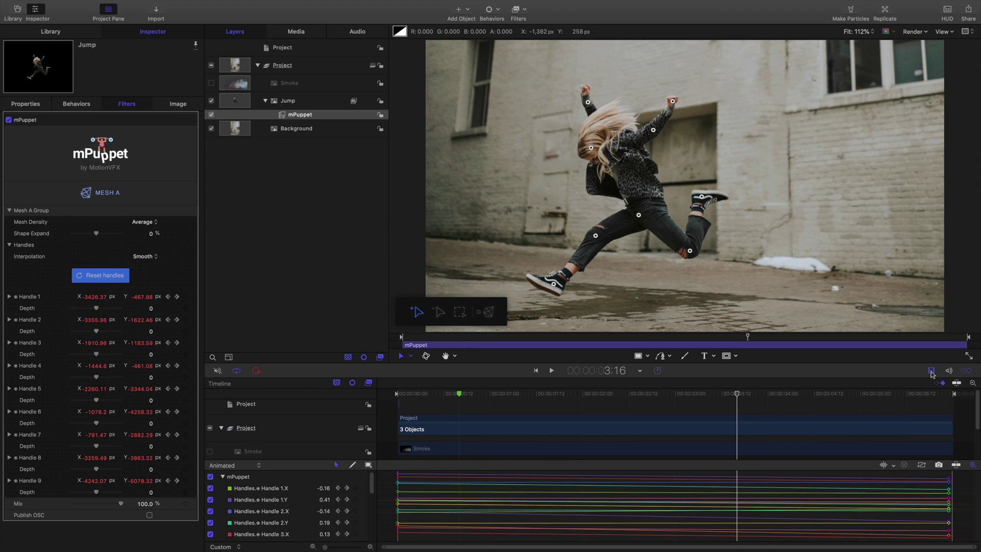
{"action": "left_click", "coordinate": [967, 371]}
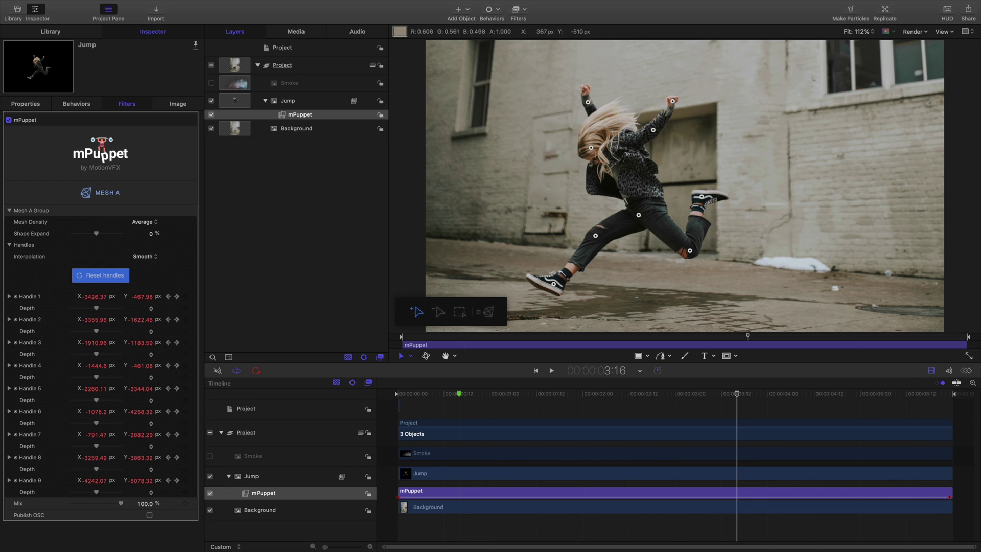
Show the Smoke layer, hide the Jump layer and select Smoke, undoing an accidental move
{"action": "left_click", "coordinate": [212, 82]}
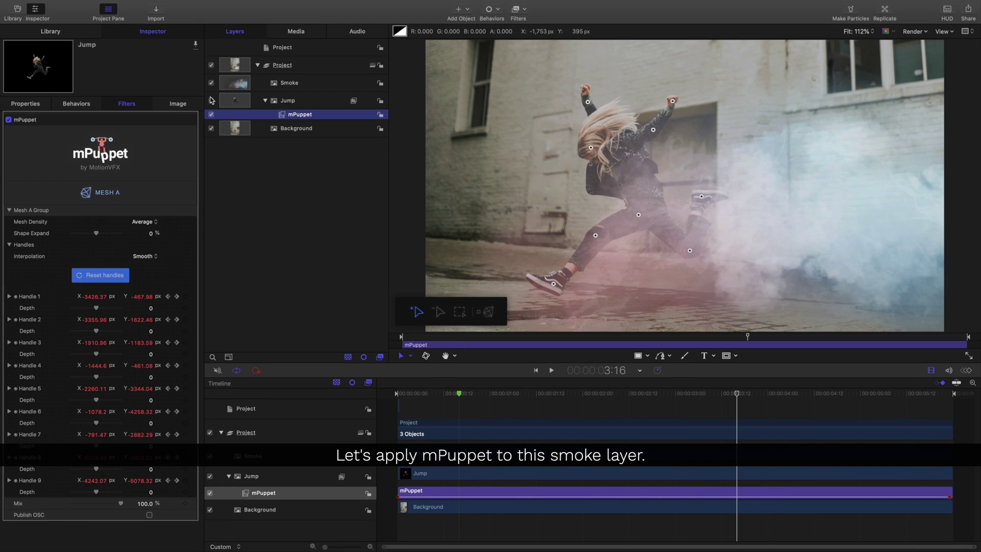
{"action": "left_click", "coordinate": [212, 100]}
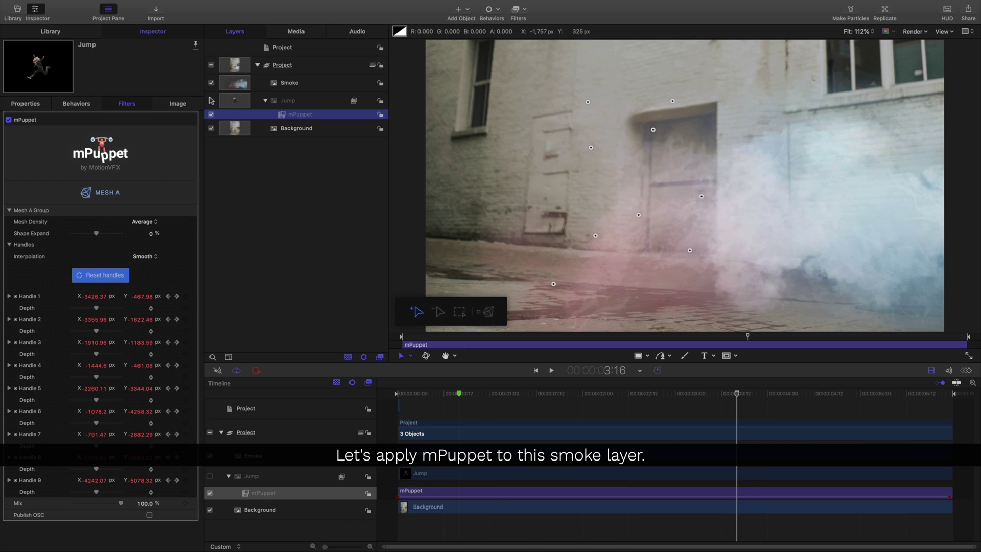
{"action": "left_click", "coordinate": [312, 90]}
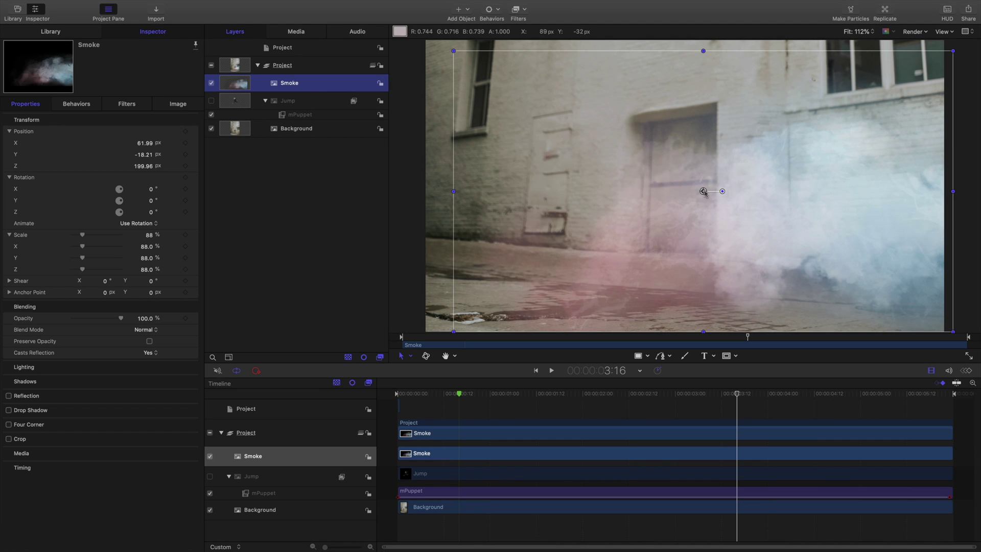
{"action": "mouse_move", "coordinate": [709, 195]}
{"action": "left_mouse_down"}
{"action": "mouse_move", "coordinate": [639, 164]}
{"action": "mouse_move", "coordinate": [699, 200]}
{"action": "left_mouse_up"}
{"action": "key", "text": "super+z"}
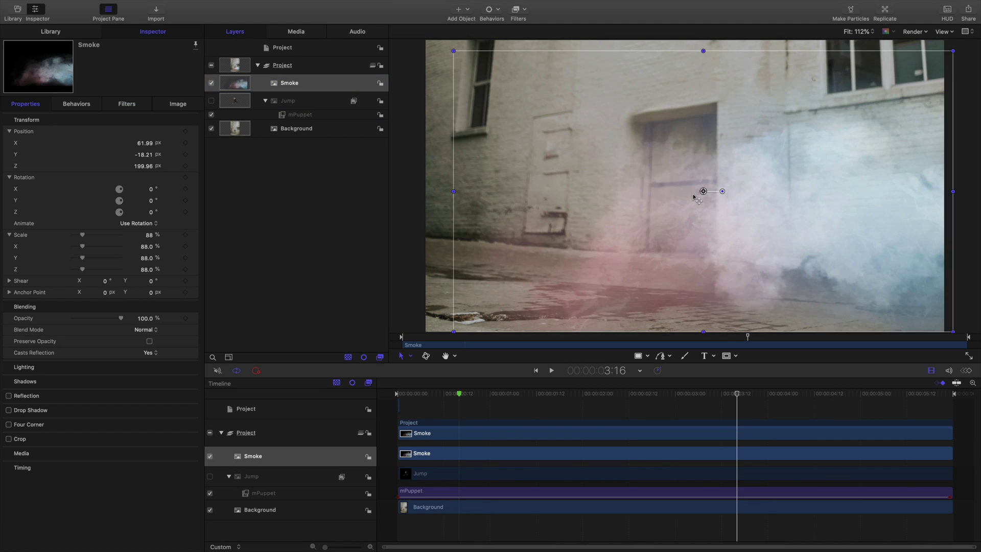
Drag the mPuppet filter from Library Filters > motionVFX onto the Smoke layer
{"action": "left_click", "coordinate": [88, 34]}
{"action": "left_click", "coordinate": [29, 121]}
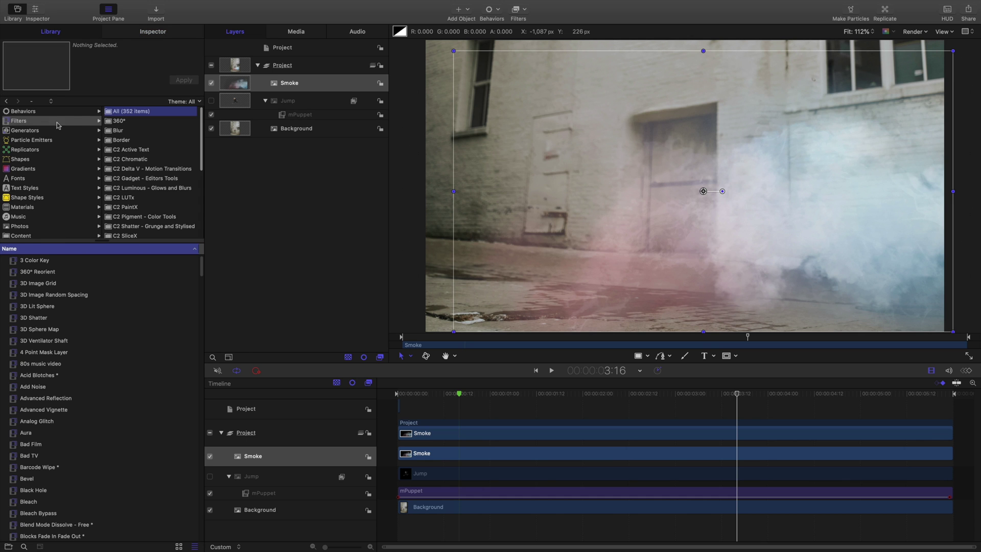
{"action": "scroll", "coordinate": [190, 153], "scroll_direction": "down", "scroll_amount": 5}
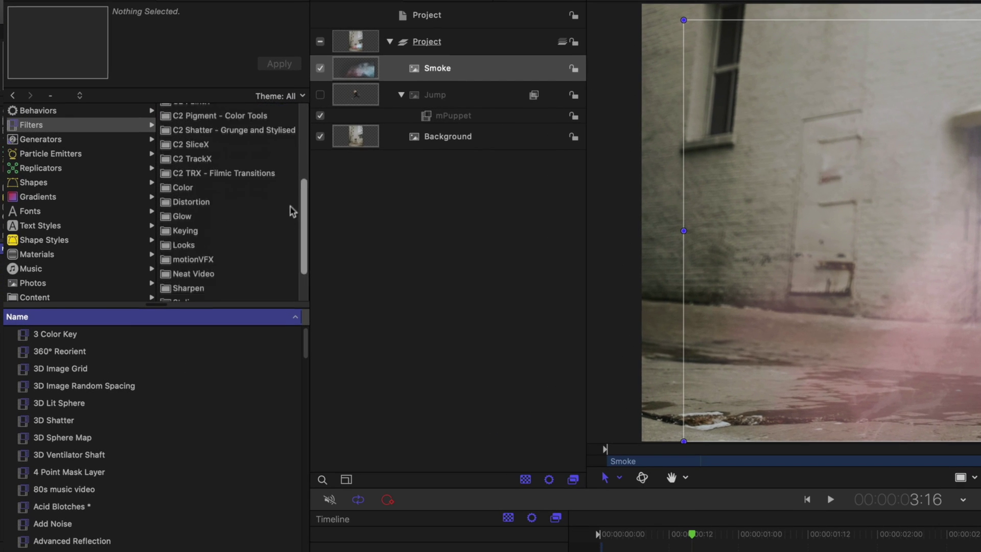
{"action": "scroll", "coordinate": [291, 211], "scroll_direction": "down", "scroll_amount": 3}
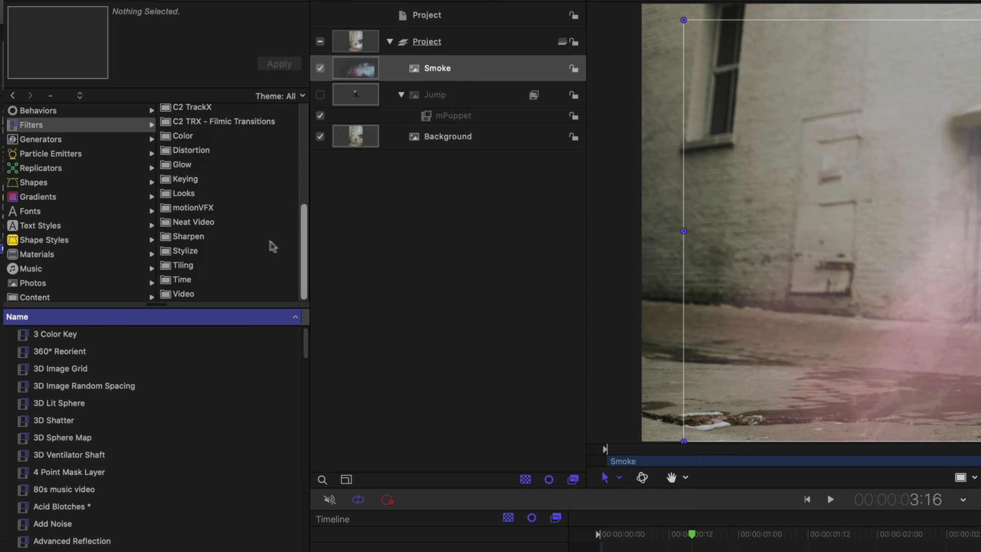
{"action": "left_click", "coordinate": [213, 208]}
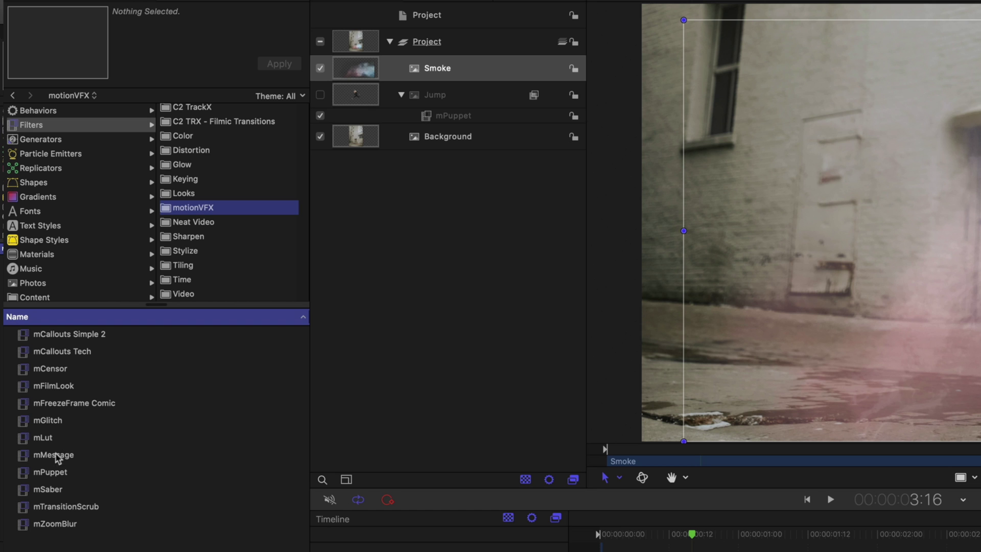
{"action": "left_click", "coordinate": [54, 470]}
{"action": "left_click_drag", "start_coordinate": [54, 470], "coordinate": [475, 75]}
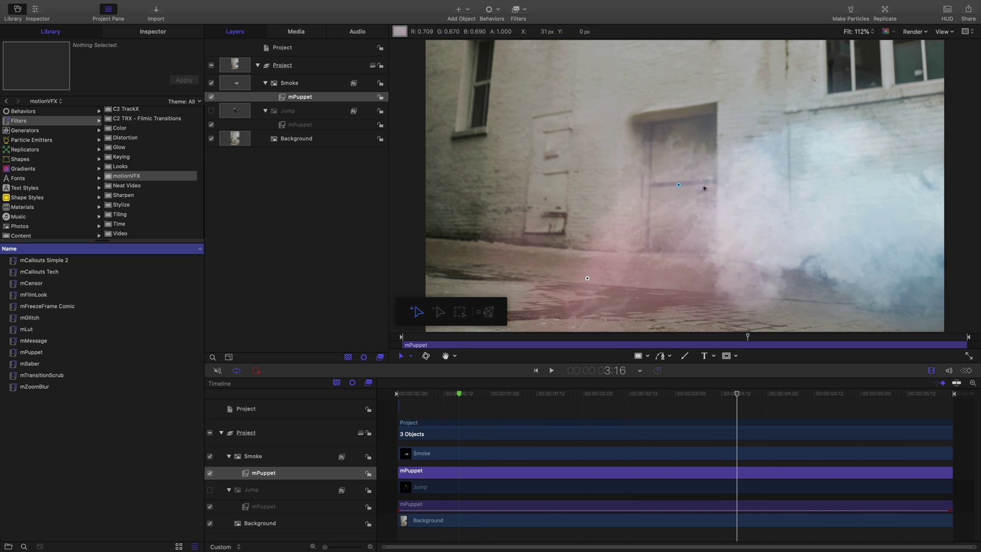
Pin two puppet handles on the smoke and set start keyframes for the handles at frame 0
{"action": "left_click", "coordinate": [779, 262]}
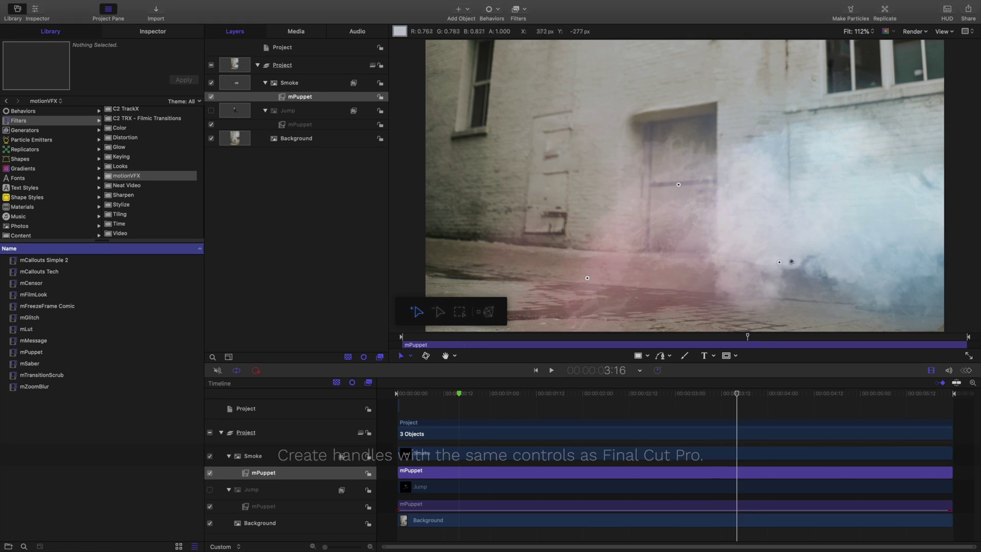
{"action": "left_click", "coordinate": [810, 132]}
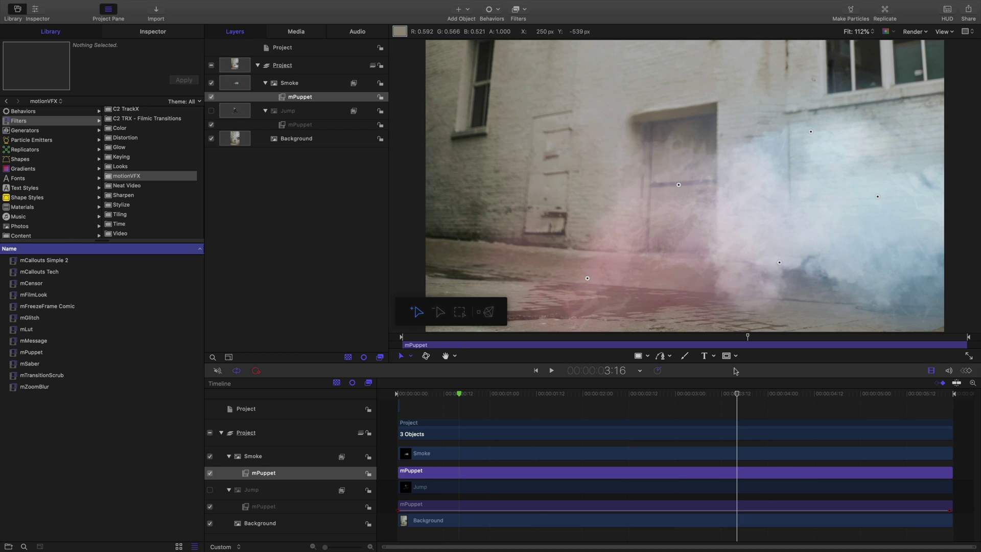
{"action": "left_click_drag", "start_coordinate": [737, 395], "coordinate": [396, 392]}
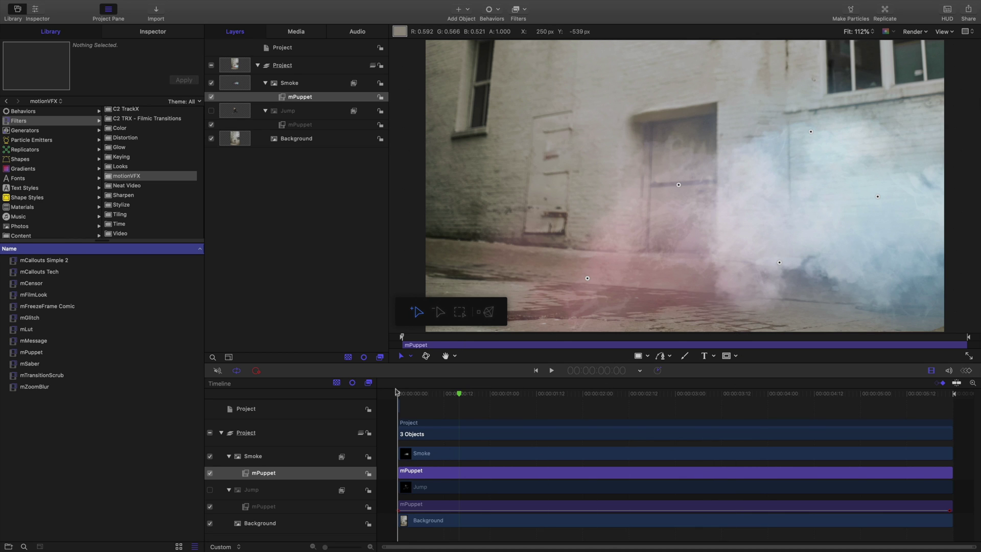
{"action": "left_click", "coordinate": [172, 33]}
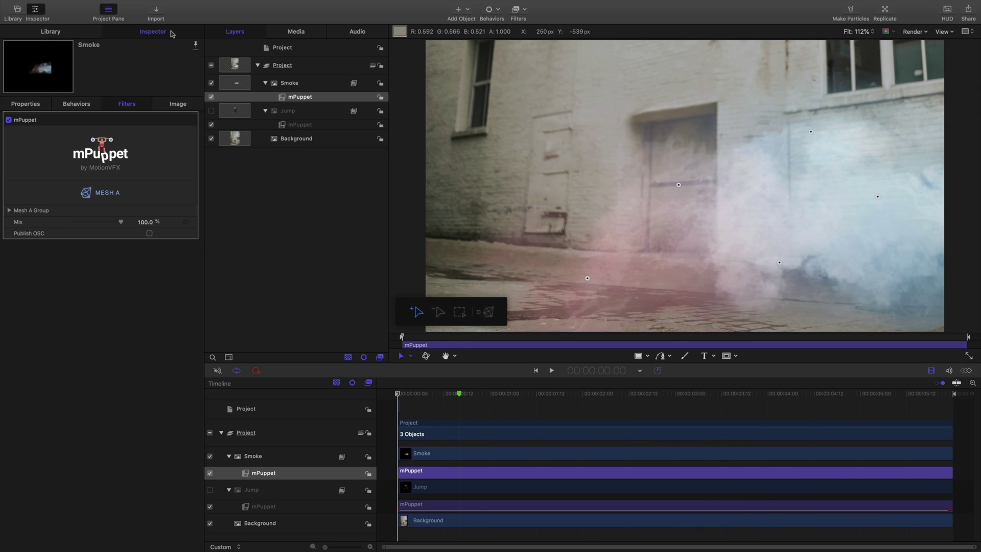
{"action": "left_click", "coordinate": [8, 210]}
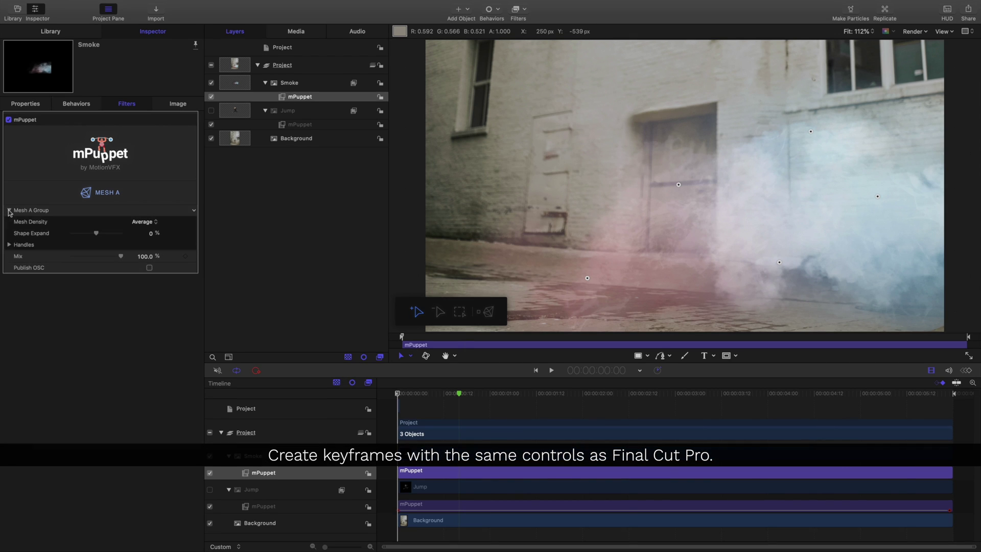
{"action": "left_click", "coordinate": [9, 245]}
{"action": "left_click", "coordinate": [185, 320]}
{"action": "left_click", "coordinate": [185, 343]}
{"action": "left_click", "coordinate": [186, 366]}
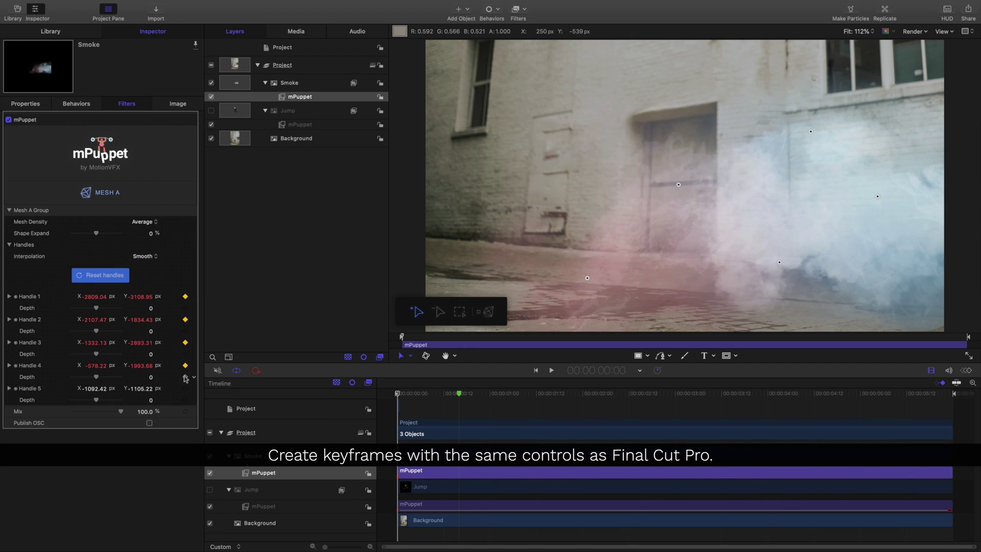
{"action": "left_click", "coordinate": [185, 388]}
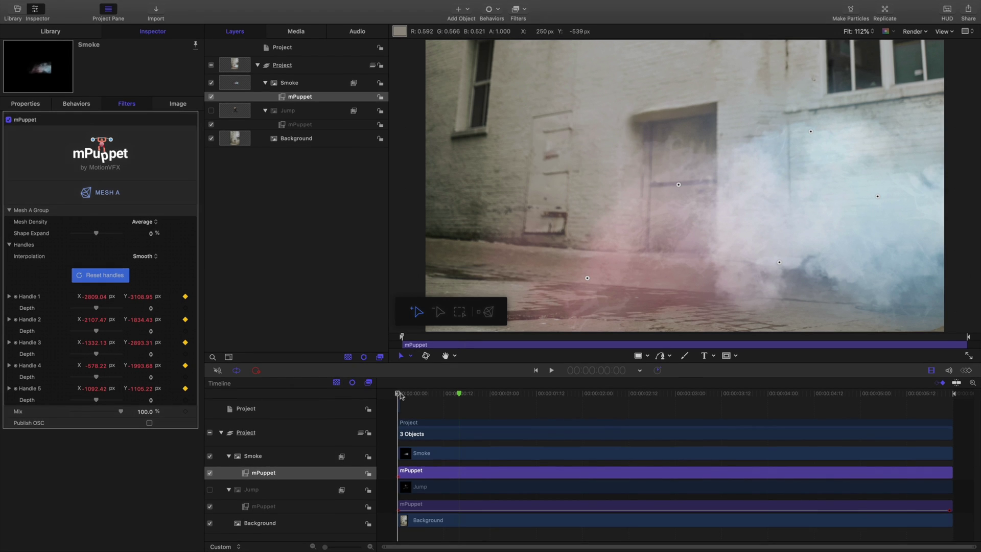
At 5:23, drag four smoke handles outward so it billows, then return to the first frame
{"action": "left_click_drag", "start_coordinate": [398, 394], "coordinate": [949, 339]}
{"action": "left_click_drag", "start_coordinate": [587, 278], "coordinate": [503, 288]}
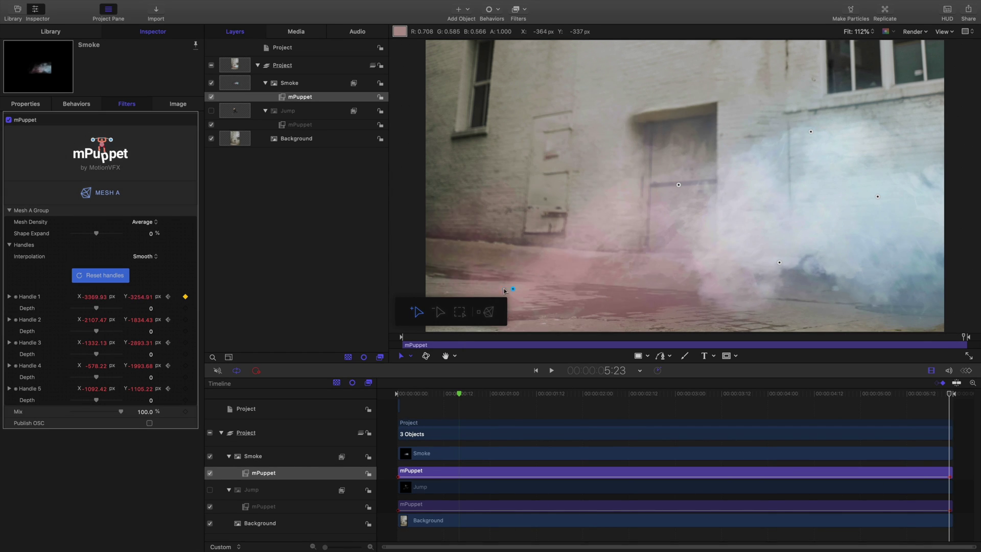
{"action": "left_click_drag", "start_coordinate": [780, 262], "coordinate": [740, 294]}
{"action": "left_click_drag", "start_coordinate": [811, 131], "coordinate": [788, 91]}
{"action": "left_click_drag", "start_coordinate": [878, 196], "coordinate": [909, 203]}
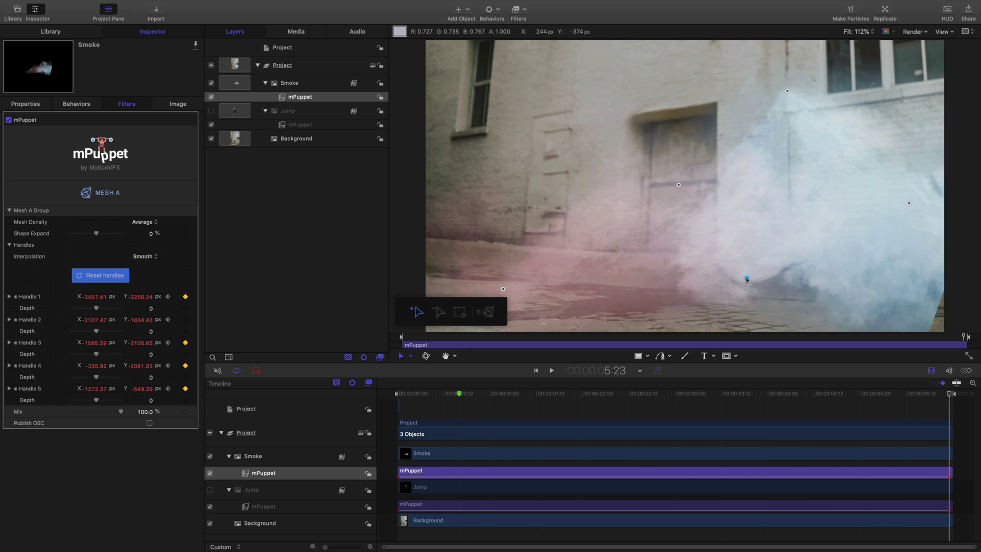
{"action": "key", "text": "Left"}
{"action": "key", "text": "Left"}
{"action": "key", "text": "Left"}
{"action": "left_click_drag", "start_coordinate": [924, 394], "coordinate": [398, 393]}
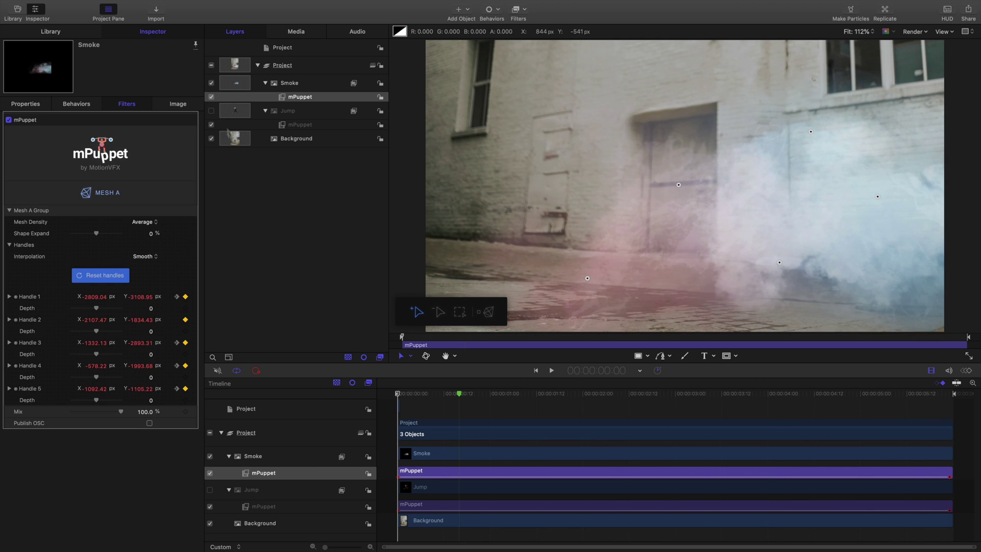
Show the Jump layer, then clone the Smoke layer, shifted up-right and tilted 14.4°
{"action": "left_click", "coordinate": [211, 111]}
{"action": "key", "text": "space"}
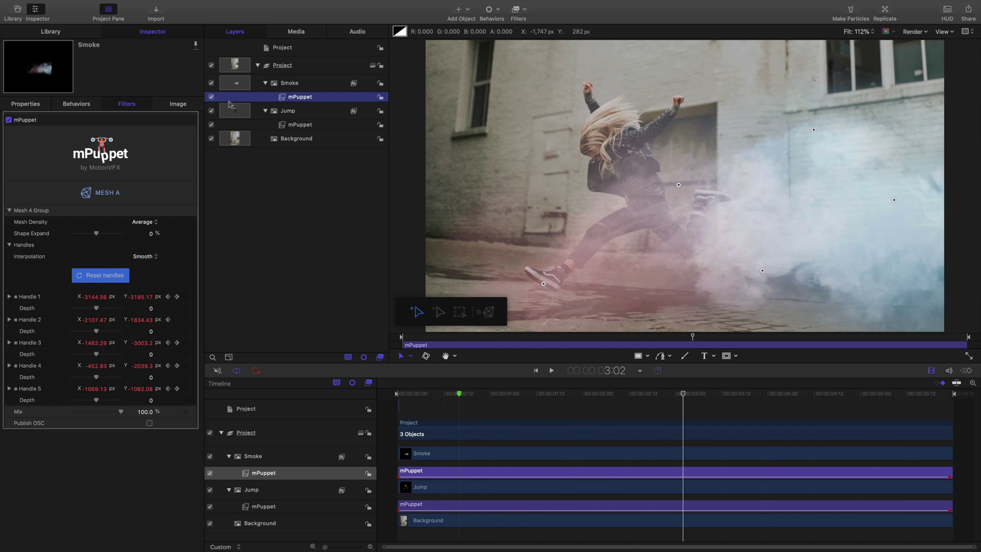
{"action": "left_click", "coordinate": [308, 85]}
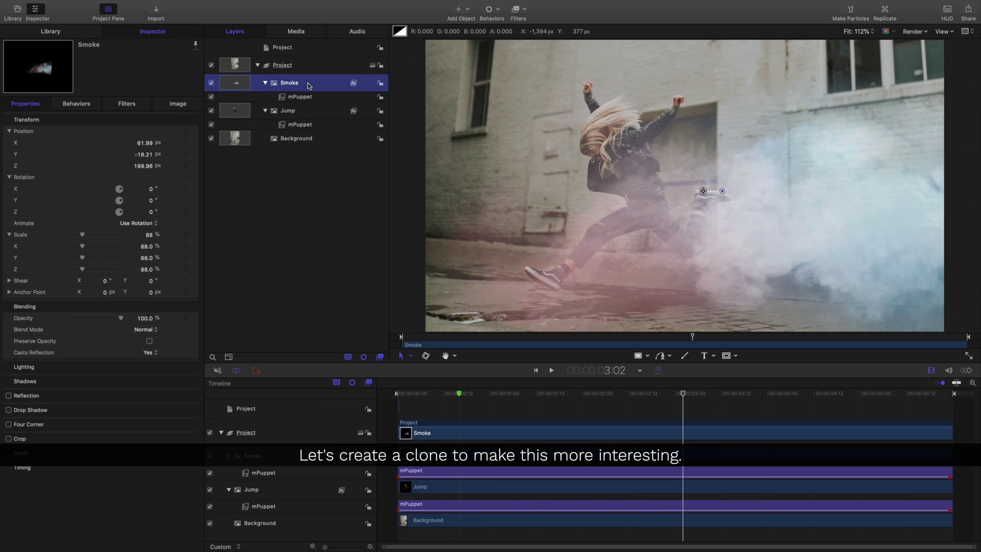
{"action": "key", "text": "k"}
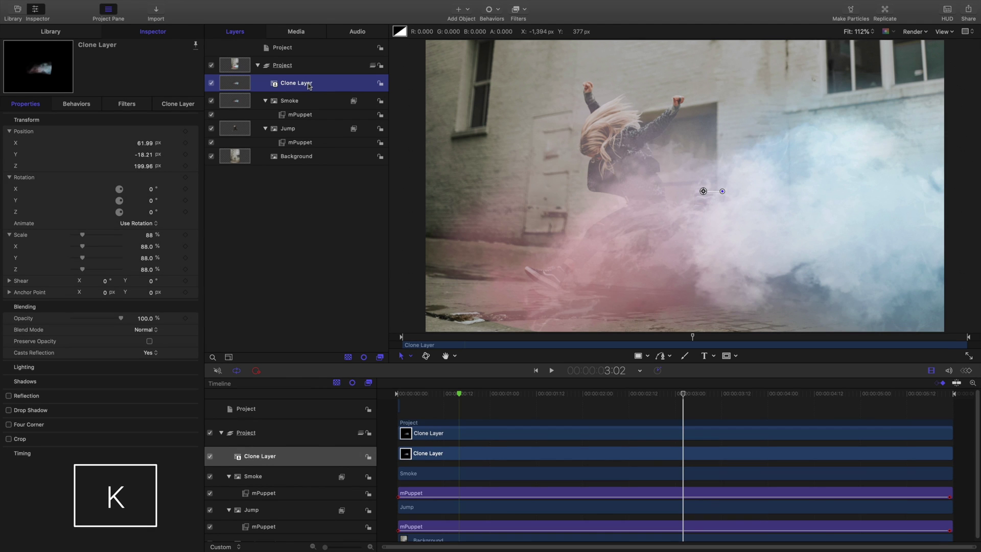
{"action": "mouse_move", "coordinate": [703, 191]}
{"action": "left_mouse_down"}
{"action": "mouse_move", "coordinate": [750, 154]}
{"action": "mouse_move", "coordinate": [796, 236]}
{"action": "left_mouse_up"}
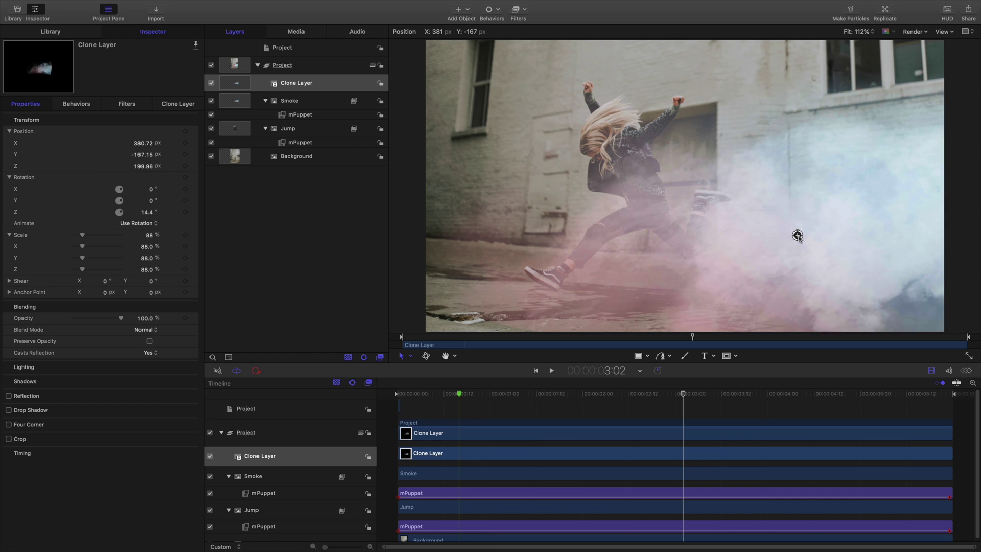
Replay the animation from the first frame to preview the smoke clone
{"action": "left_click_drag", "start_coordinate": [684, 395], "coordinate": [402, 395]}
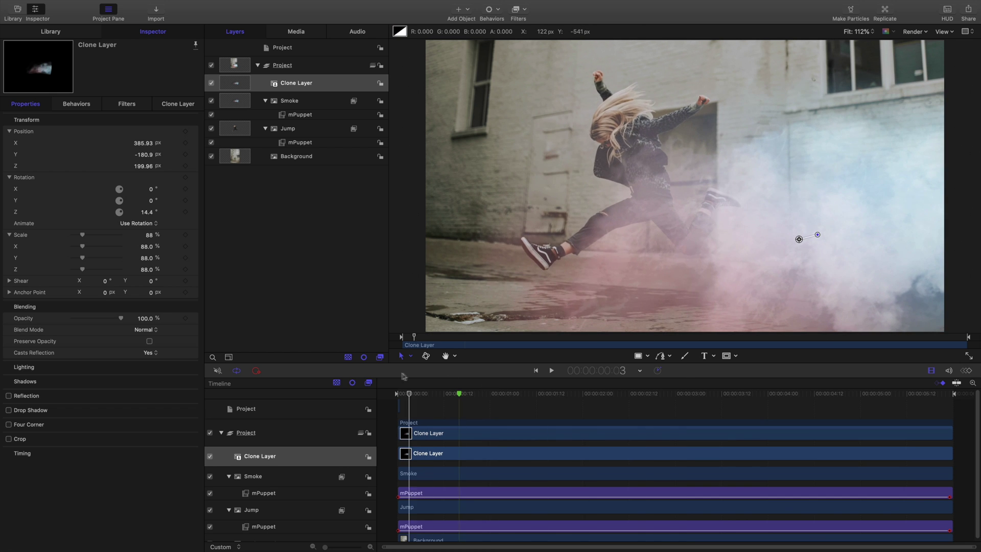
{"action": "key", "text": "space"}
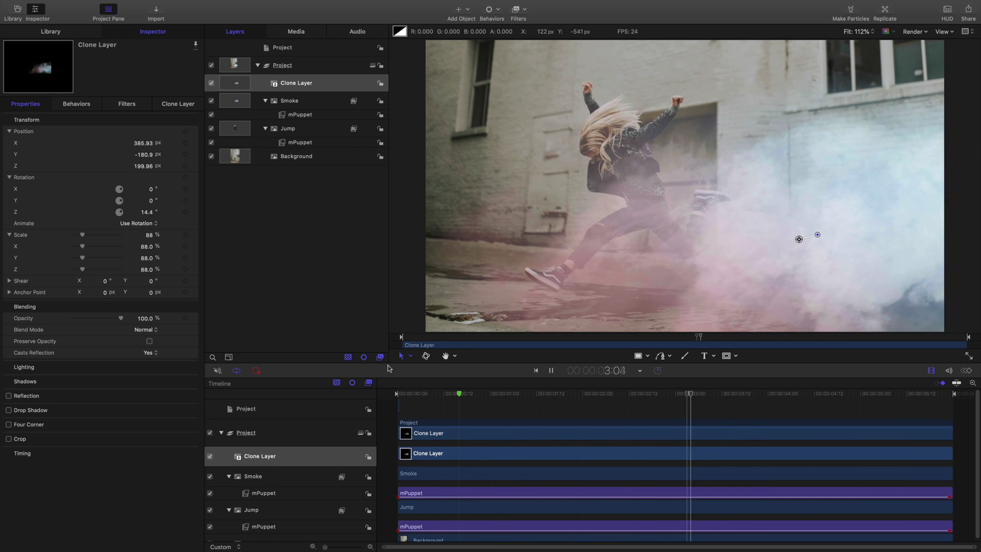
{"action": "key", "text": "space"}
{"action": "left_click_drag", "start_coordinate": [749, 394], "coordinate": [397, 394]}
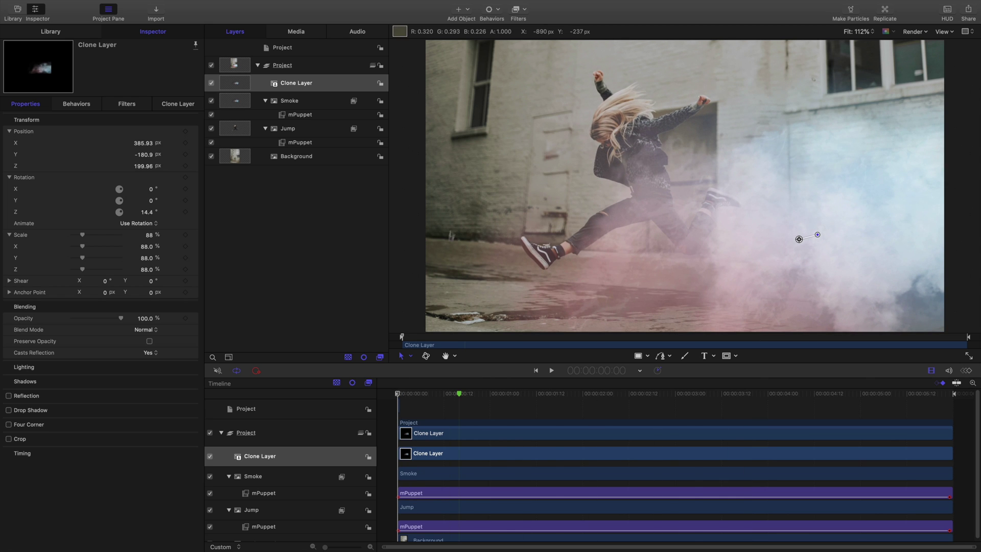
{"action": "left_click", "coordinate": [465, 10]}
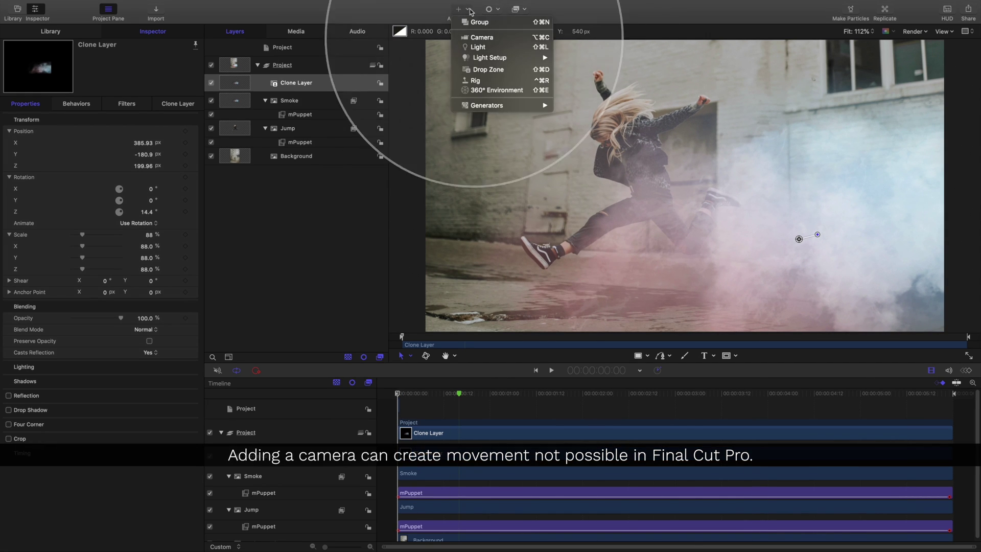
Add a Camera layer, set to Framing with a 45° angle of view
{"action": "left_click", "coordinate": [473, 39]}
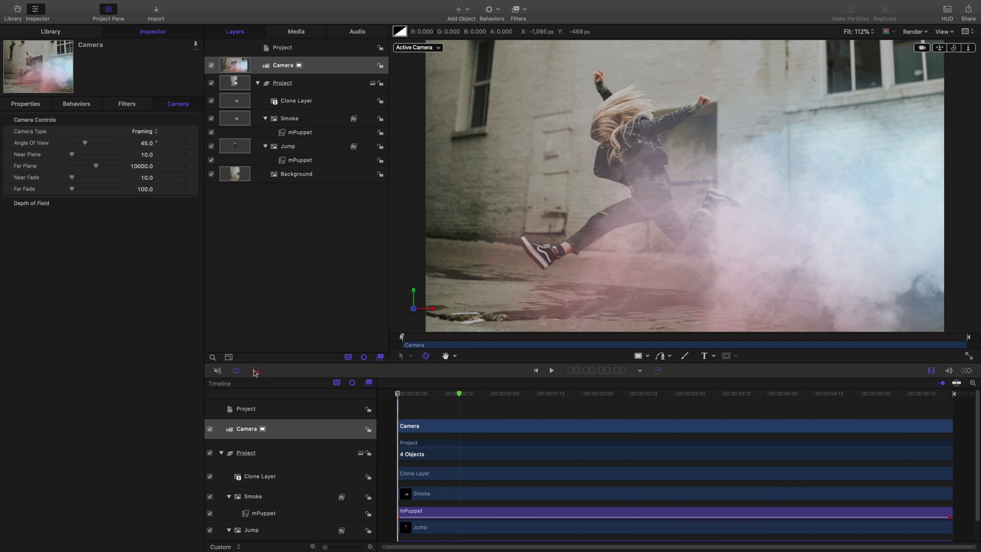
Record camera keyframes that pan in closer on the jumping girl by 5:22
{"action": "left_click", "coordinate": [256, 371]}
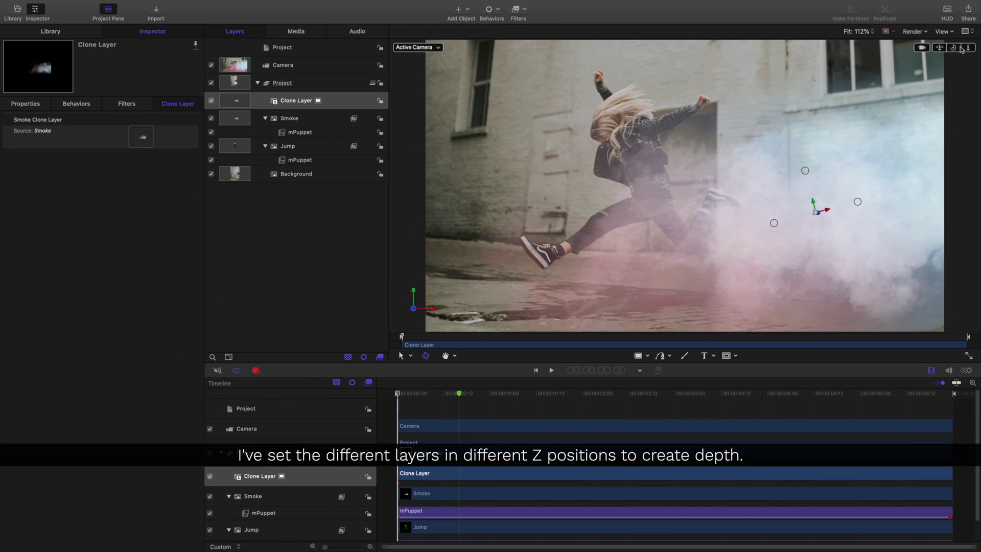
{"action": "mouse_move", "coordinate": [953, 47]}
{"action": "left_mouse_down"}
{"action": "mouse_move", "coordinate": [969, 48]}
{"action": "mouse_move", "coordinate": [959, 49]}
{"action": "left_mouse_up"}
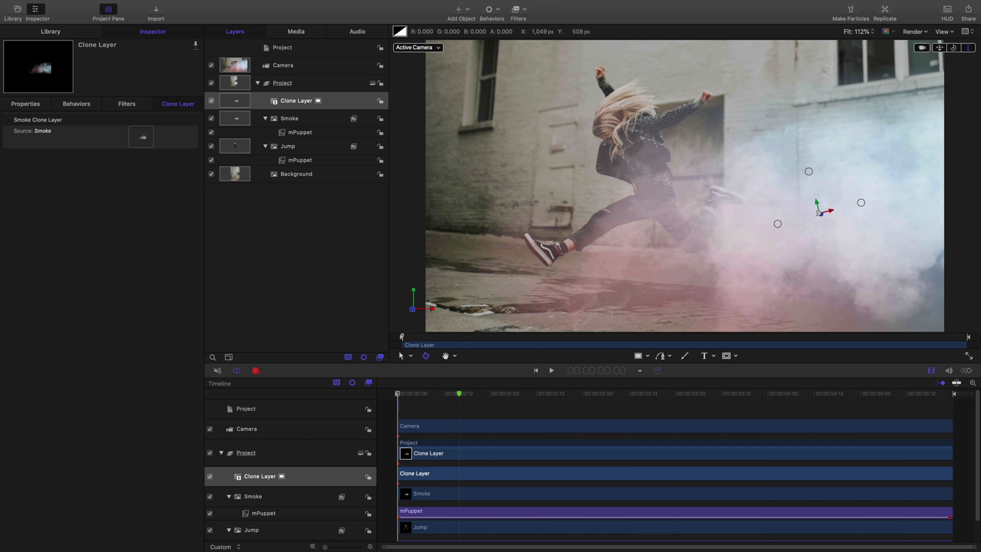
{"action": "left_click", "coordinate": [506, 394]}
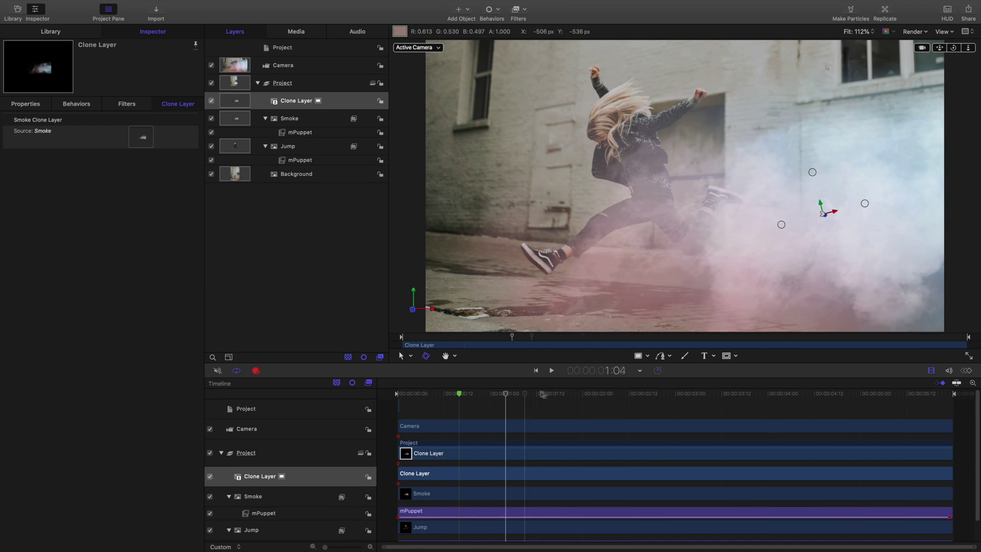
{"action": "left_click_drag", "start_coordinate": [542, 393], "coordinate": [946, 393]}
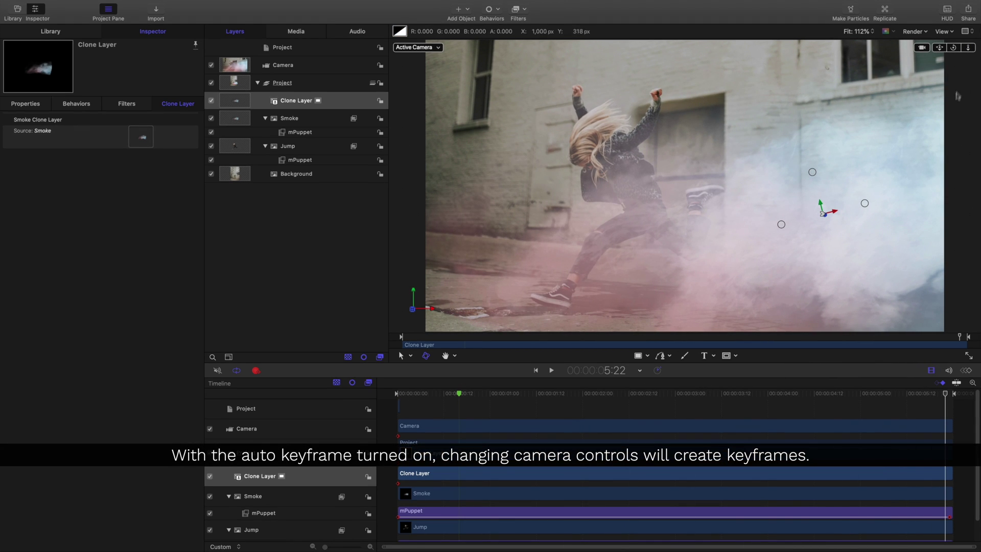
{"action": "mouse_move", "coordinate": [954, 47]}
{"action": "left_mouse_down"}
{"action": "mouse_move", "coordinate": [969, 56]}
{"action": "mouse_move", "coordinate": [945, 44]}
{"action": "left_mouse_up"}
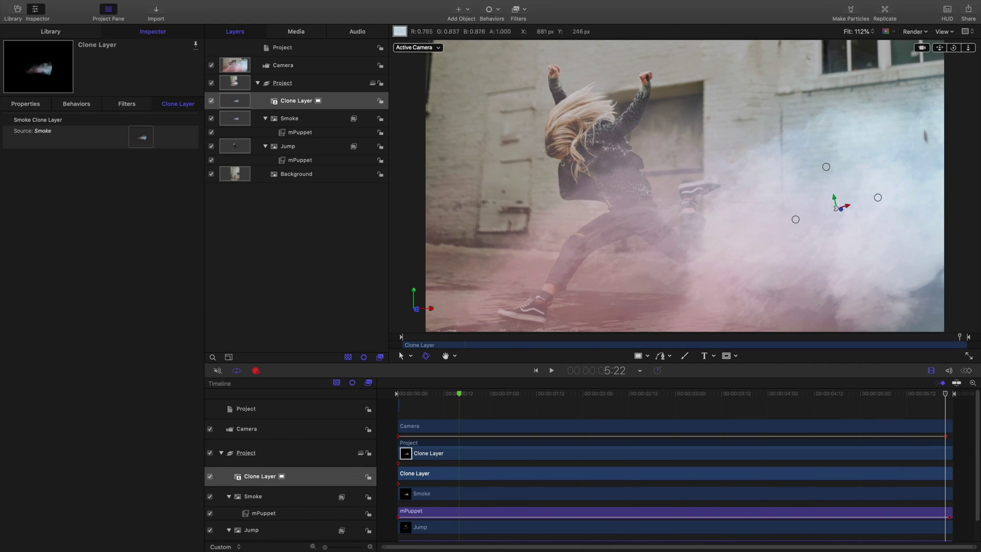